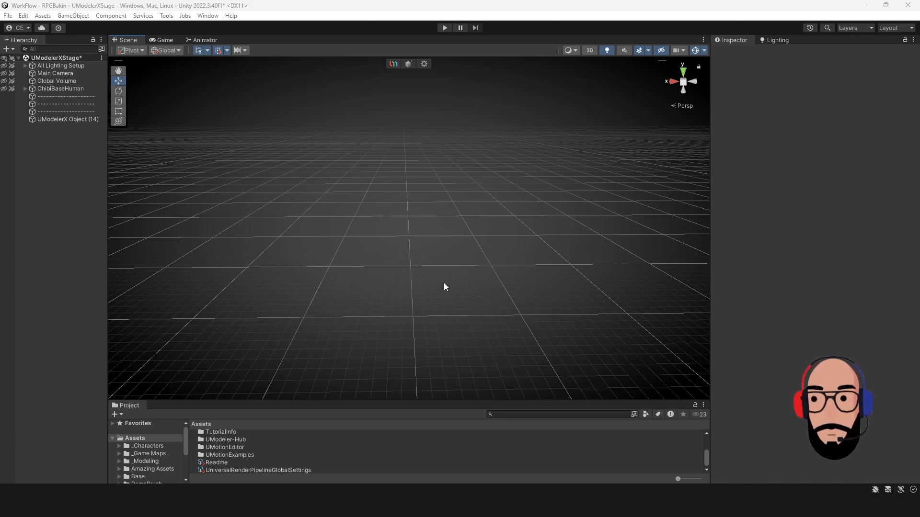
- Create a new UModeler X object in the empty scene
{"action": "left_click_drag", "start_coordinate": [444, 284], "coordinate": [448, 286], "text": "alt"}
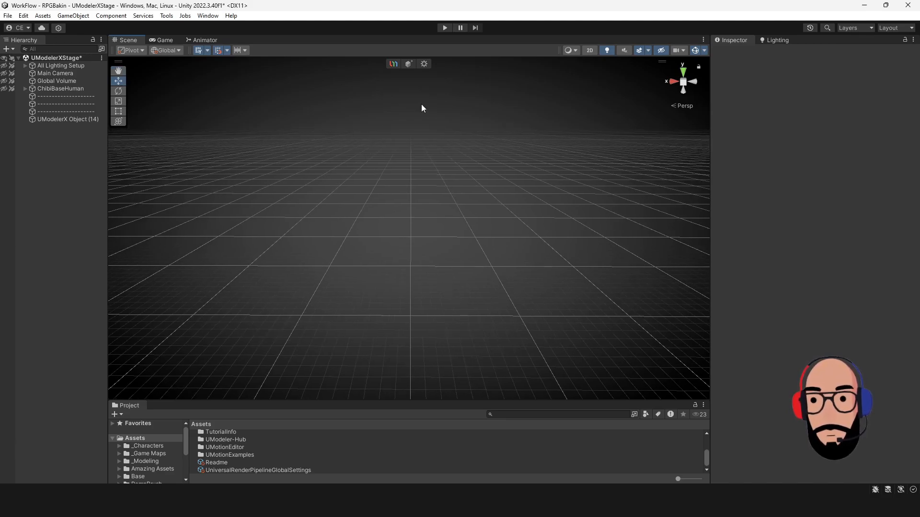
{"action": "left_click", "coordinate": [409, 65]}
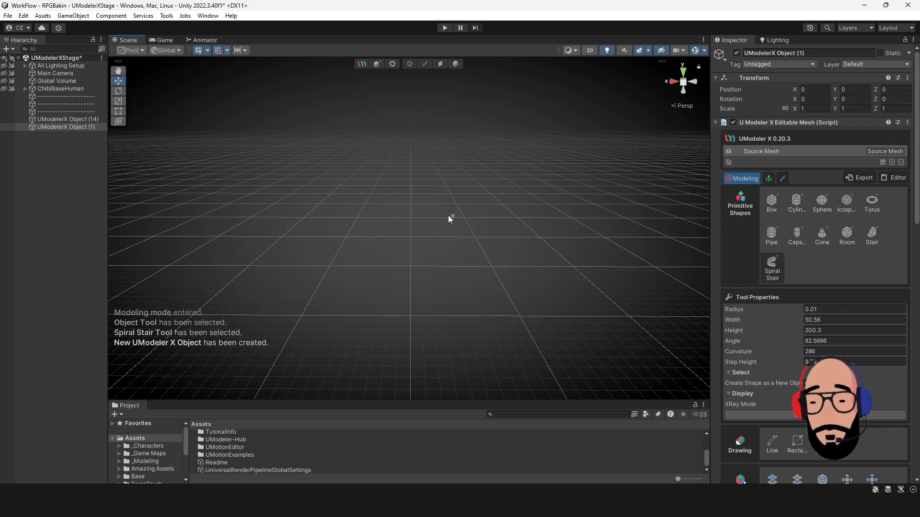
{"action": "left_click_drag", "start_coordinate": [396, 240], "coordinate": [405, 267], "text": "alt"}
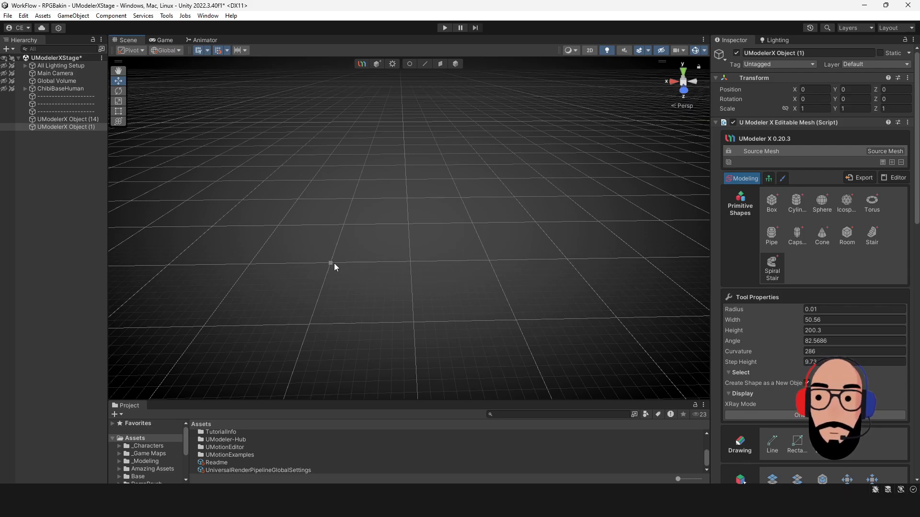
{"action": "right_click_drag", "start_coordinate": [421, 288], "coordinate": [437, 331], "text": "alt"}
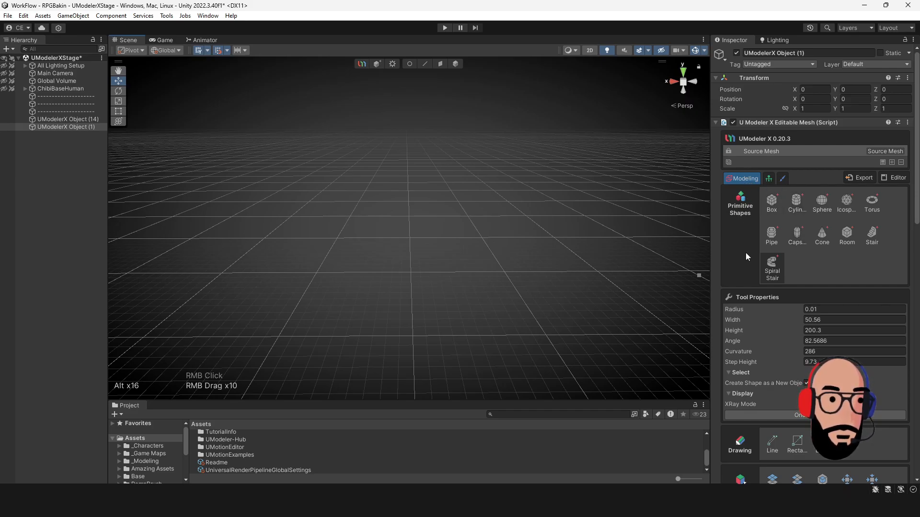
- Draw a Box primitive on the grid, about 10 wide, 10 deep and 10 high
{"action": "left_click", "coordinate": [774, 200]}
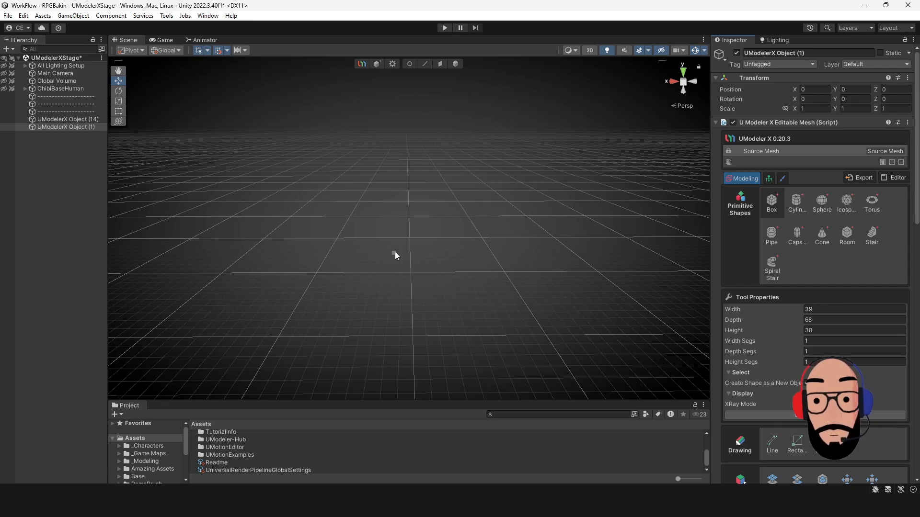
{"action": "right_click_drag", "start_coordinate": [444, 266], "coordinate": [444, 301], "text": "alt"}
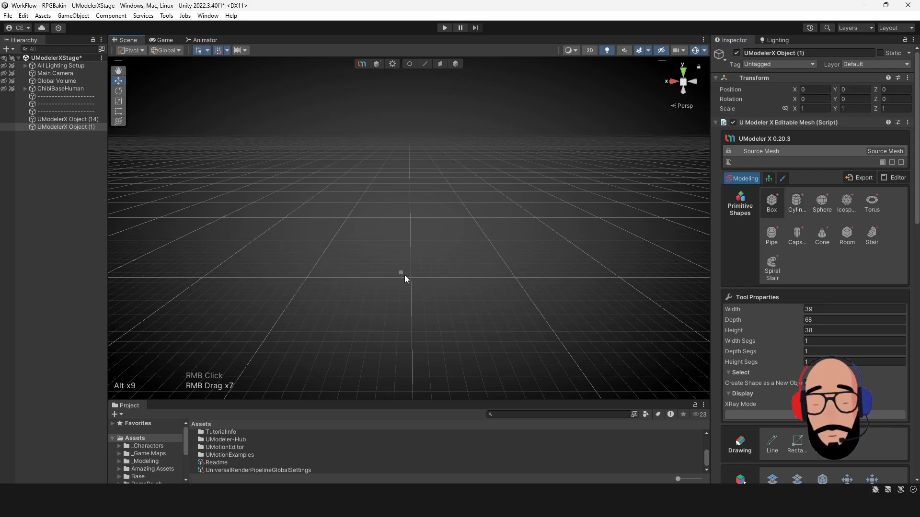
{"action": "left_click_drag", "start_coordinate": [409, 278], "coordinate": [565, 350]}
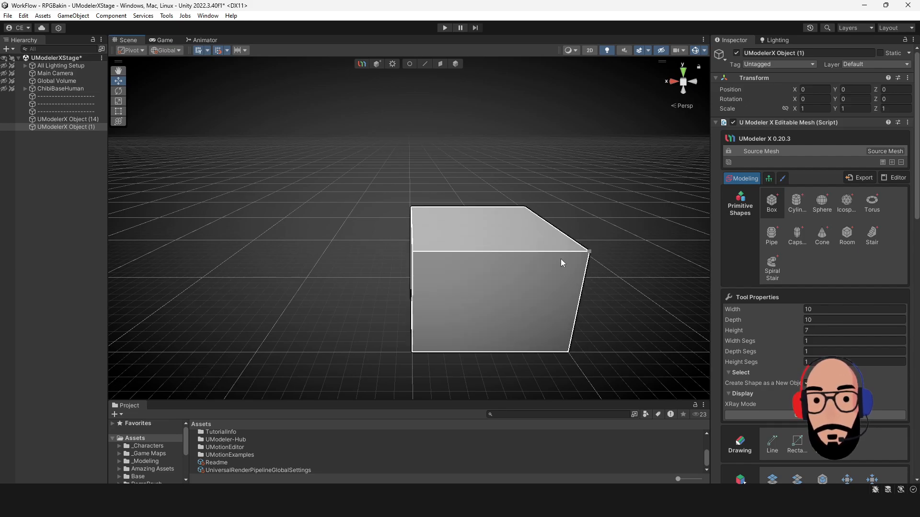
{"action": "left_click", "coordinate": [548, 192]}
{"action": "middle_click_drag", "start_coordinate": [548, 192], "coordinate": [488, 215], "text": "alt"}
{"action": "right_click_drag", "start_coordinate": [489, 216], "coordinate": [519, 328], "text": "alt"}
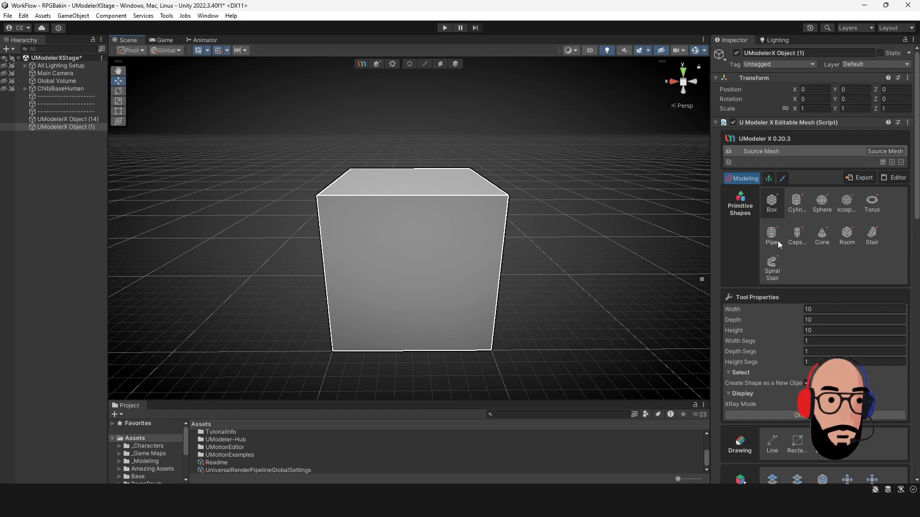
- Set the box's width to 9.87, depth to 7.98 and height to 10.35, with 9 width, 5 depth and 6 height segments
{"action": "left_click_drag", "start_coordinate": [794, 310], "coordinate": [780, 365]}
{"action": "left_click", "coordinate": [780, 365]}
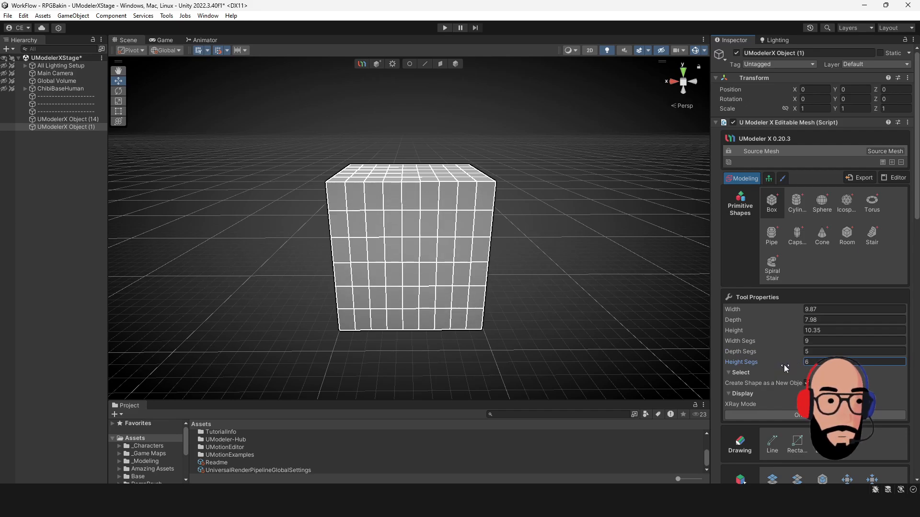
{"action": "left_click_drag", "start_coordinate": [681, 295], "coordinate": [547, 243], "text": "alt"}
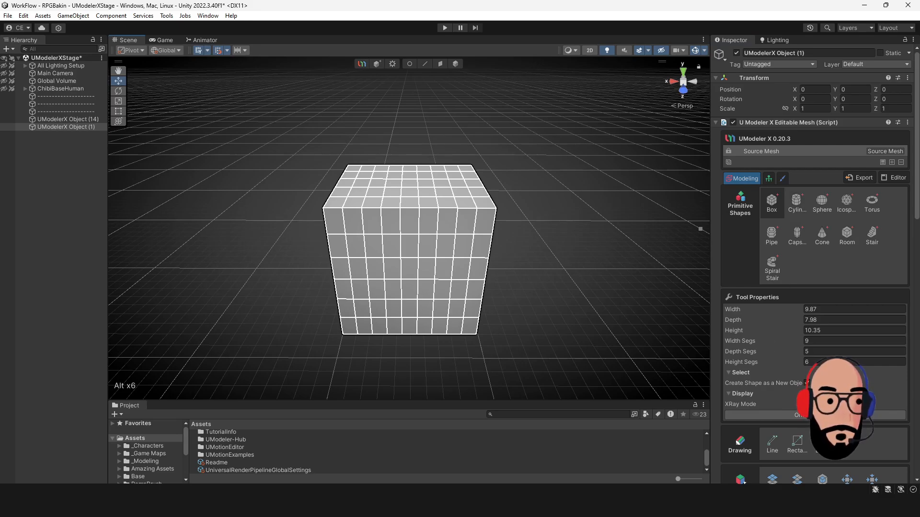
- Turn on XRay Mode to view the box's hidden edges and turn it off again
{"action": "left_click", "coordinate": [741, 415]}
{"action": "left_click", "coordinate": [807, 404]}
{"action": "left_click", "coordinate": [807, 404]}
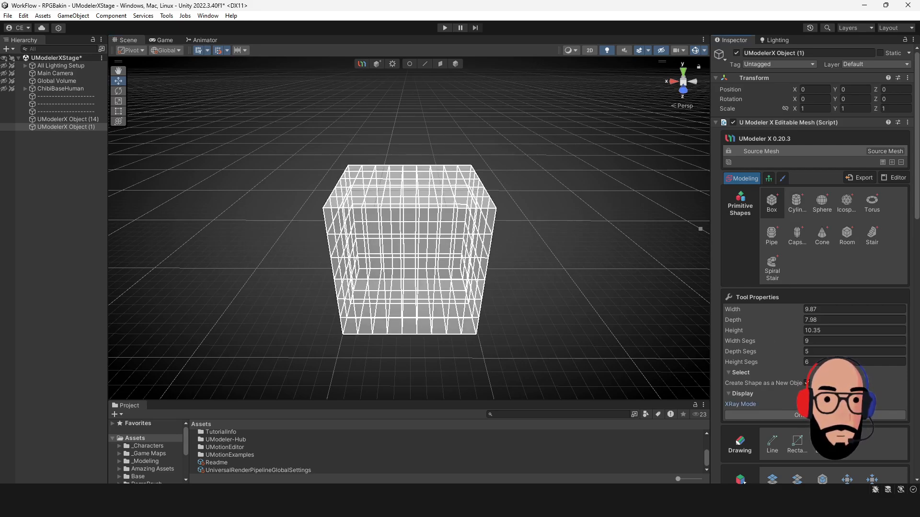
{"action": "left_click", "coordinate": [806, 404]}
{"action": "left_click", "coordinate": [807, 405]}
{"action": "left_click", "coordinate": [807, 405]}
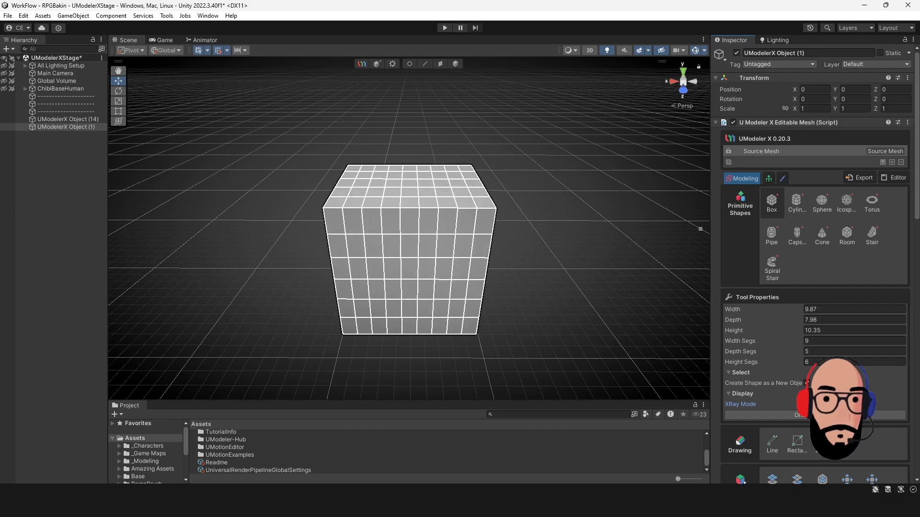
- Draw a Cylinder primitive beside the box with radius about 5.66 and height 10, and set its disk segments to 11
{"action": "mouse_move", "coordinate": [576, 255]}
{"action": "left_mouse_down", "text": "alt"}
{"action": "mouse_move", "coordinate": [470, 258]}
{"action": "mouse_move", "coordinate": [569, 249]}
{"action": "mouse_move", "coordinate": [579, 238]}
{"action": "left_mouse_up", "text": "alt"}
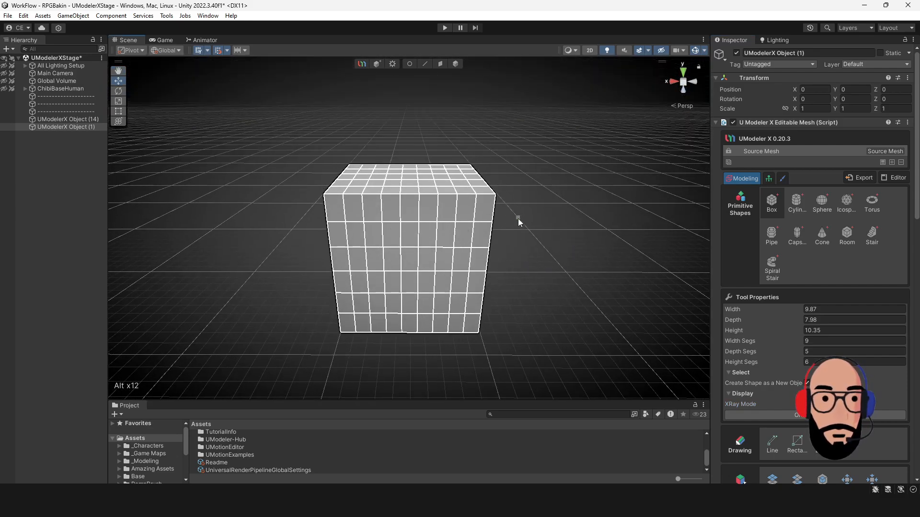
{"action": "left_click", "coordinate": [772, 201]}
{"action": "left_click", "coordinate": [800, 204]}
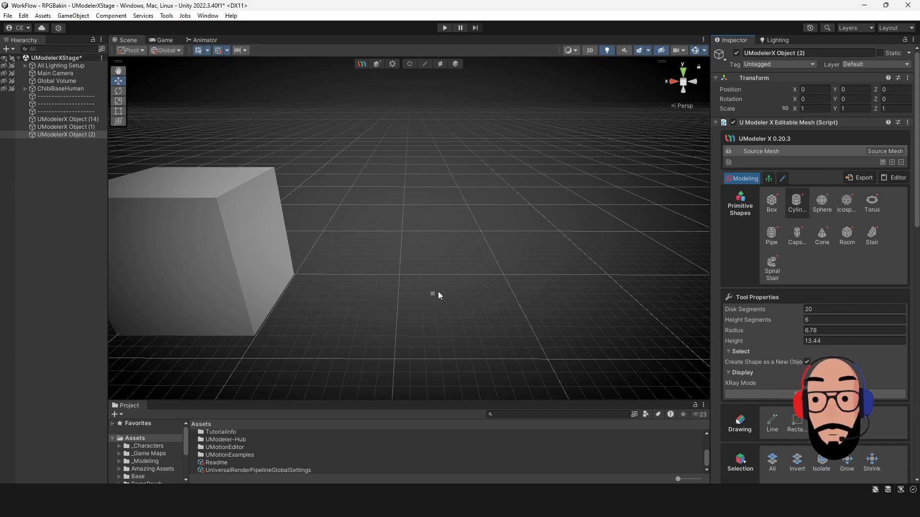
{"action": "left_click_drag", "start_coordinate": [438, 293], "coordinate": [495, 326]}
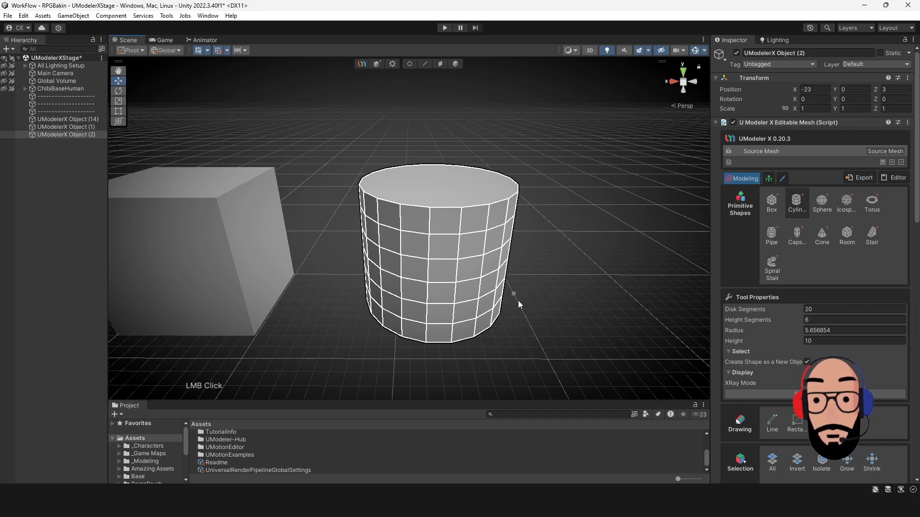
{"action": "mouse_move", "coordinate": [554, 293]}
{"action": "left_mouse_down", "text": "alt"}
{"action": "mouse_move", "coordinate": [410, 297]}
{"action": "mouse_move", "coordinate": [553, 289]}
{"action": "left_mouse_up", "text": "alt"}
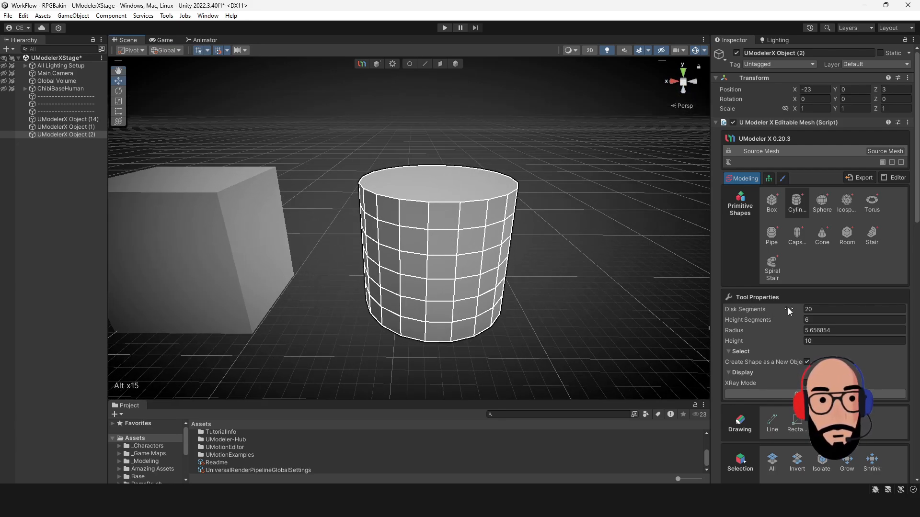
{"action": "mouse_move", "coordinate": [791, 308]}
{"action": "left_mouse_down"}
{"action": "mouse_move", "coordinate": [769, 309]}
{"action": "mouse_move", "coordinate": [789, 312]}
{"action": "mouse_move", "coordinate": [767, 314]}
{"action": "mouse_move", "coordinate": [778, 320]}
{"action": "left_mouse_up"}
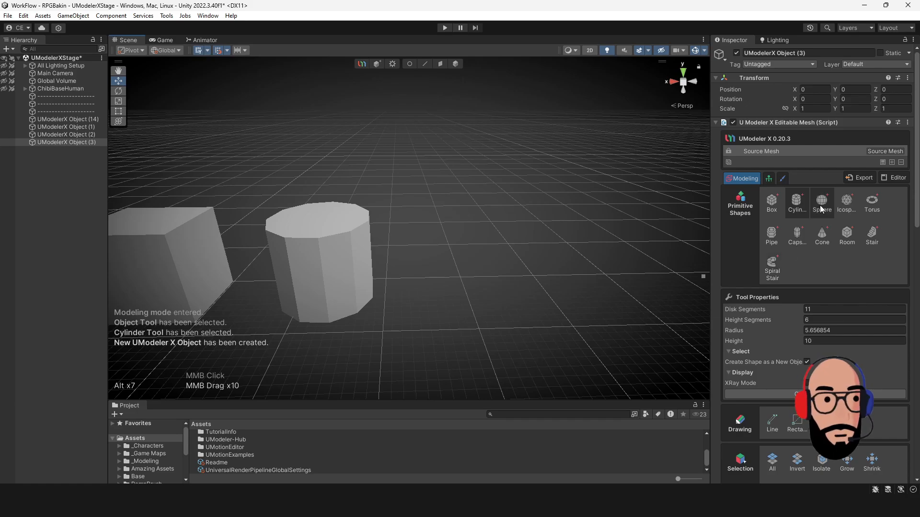
- Draw a Sphere primitive beside the cylinder with radius about 7.8, and set its segments to 41 and rings to 47
{"action": "left_click", "coordinate": [820, 206]}
{"action": "middle_click_drag", "start_coordinate": [509, 321], "coordinate": [496, 292], "text": "alt"}
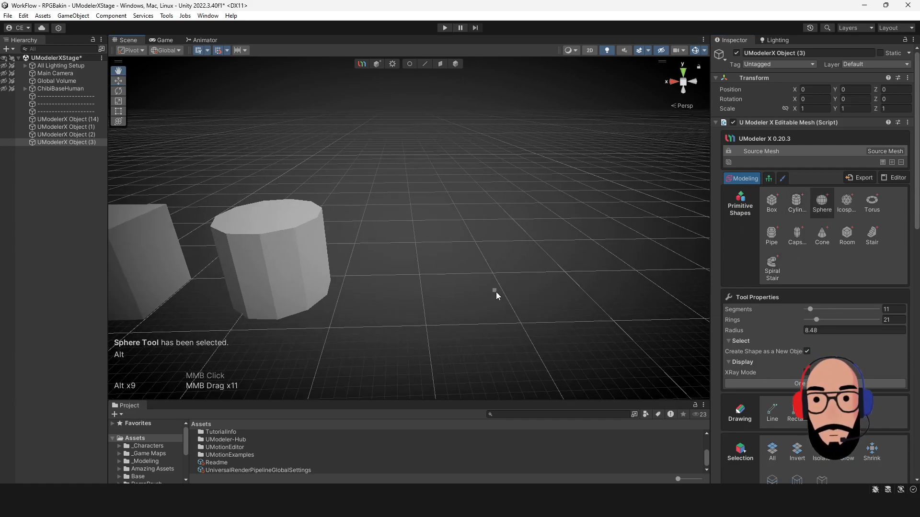
{"action": "left_click_drag", "start_coordinate": [455, 292], "coordinate": [519, 318]}
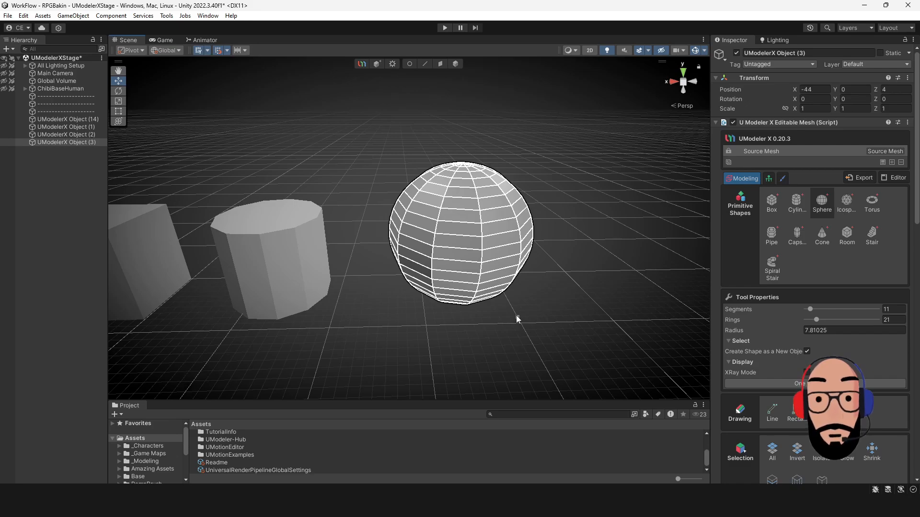
{"action": "left_click_drag", "start_coordinate": [611, 288], "coordinate": [588, 285], "text": "alt"}
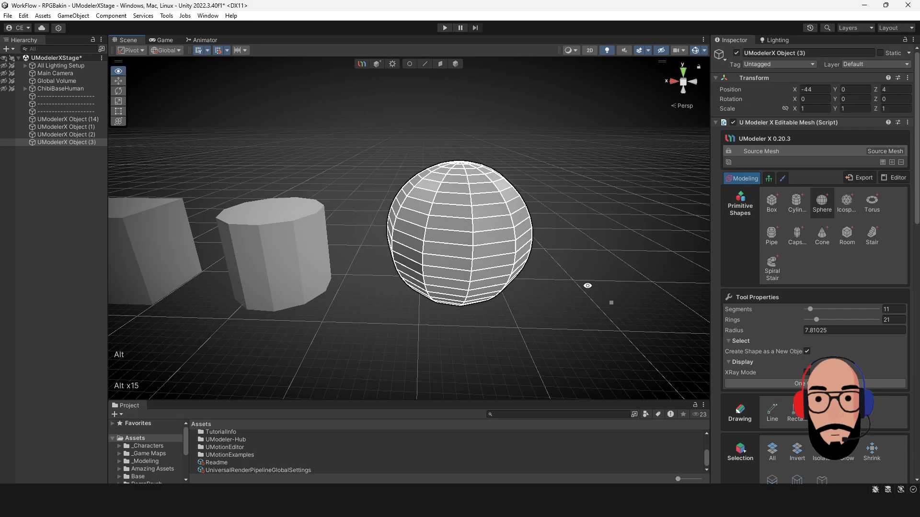
{"action": "mouse_move", "coordinate": [809, 311]}
{"action": "left_mouse_down"}
{"action": "mouse_move", "coordinate": [832, 314]}
{"action": "mouse_move", "coordinate": [806, 315]}
{"action": "mouse_move", "coordinate": [834, 323]}
{"action": "mouse_move", "coordinate": [827, 312]}
{"action": "left_mouse_up"}
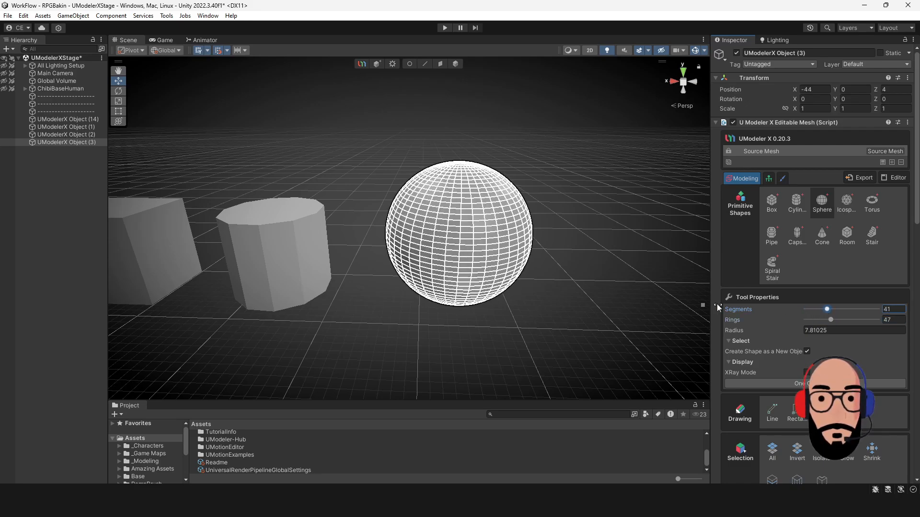
- Draw an Icosphere primitive of order 1 beside the sphere, with radius about 7.6
{"action": "middle_click_drag", "start_coordinate": [611, 274], "coordinate": [482, 281], "text": "alt"}
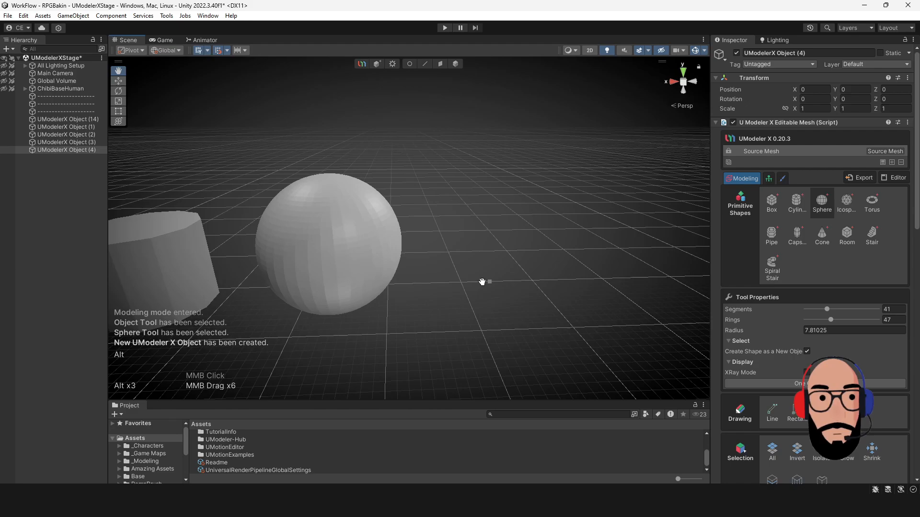
{"action": "left_click", "coordinate": [848, 203]}
{"action": "middle_click_drag", "start_coordinate": [596, 260], "coordinate": [448, 314], "text": "alt"}
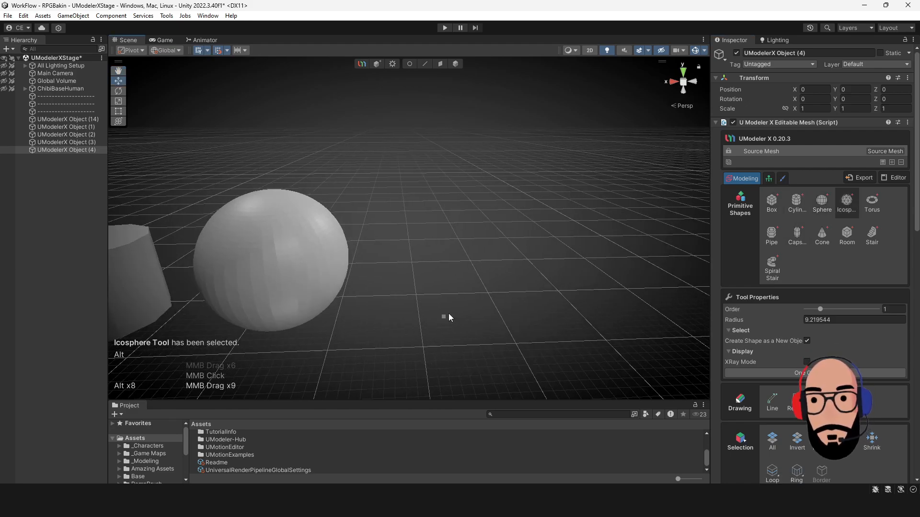
{"action": "left_click_drag", "start_coordinate": [486, 302], "coordinate": [527, 335]}
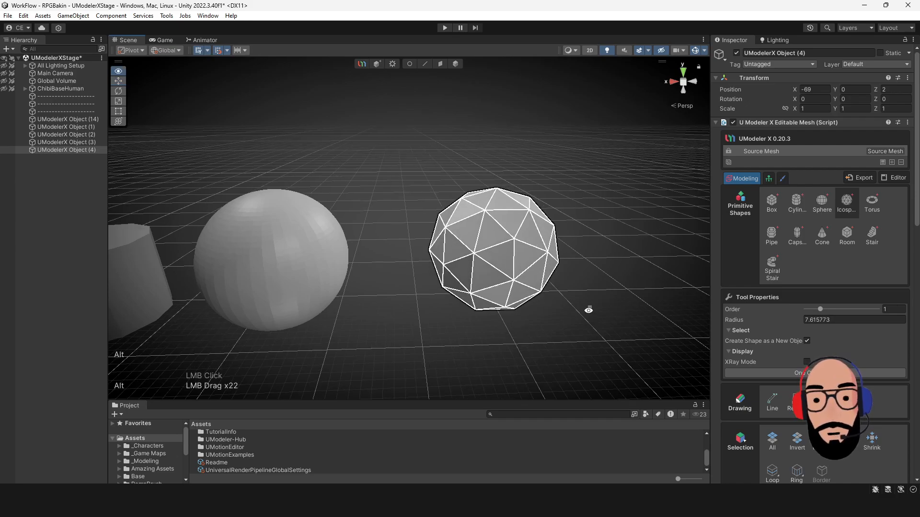
{"action": "left_click_drag", "start_coordinate": [590, 308], "coordinate": [563, 284], "text": "alt"}
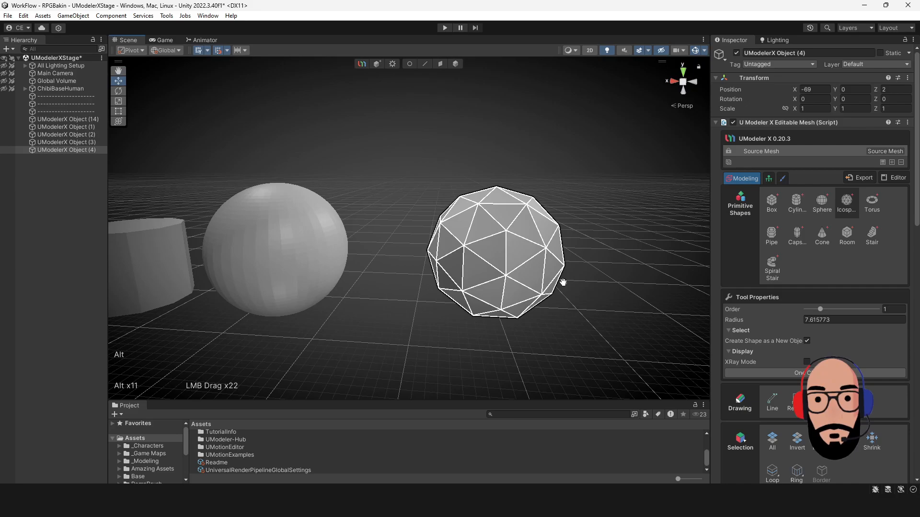
- Try the icosphere's order setting, return it to 1, and set its radius to 8.93
{"action": "middle_click_drag", "start_coordinate": [563, 284], "coordinate": [517, 281], "text": "alt"}
{"action": "right_click_drag", "start_coordinate": [517, 281], "coordinate": [536, 320], "text": "alt"}
{"action": "left_click_drag", "start_coordinate": [536, 320], "coordinate": [542, 321], "text": "alt"}
{"action": "middle_click_drag", "start_coordinate": [521, 311], "coordinate": [495, 310], "text": "alt"}
{"action": "left_click_drag", "start_coordinate": [496, 311], "coordinate": [532, 306], "text": "alt"}
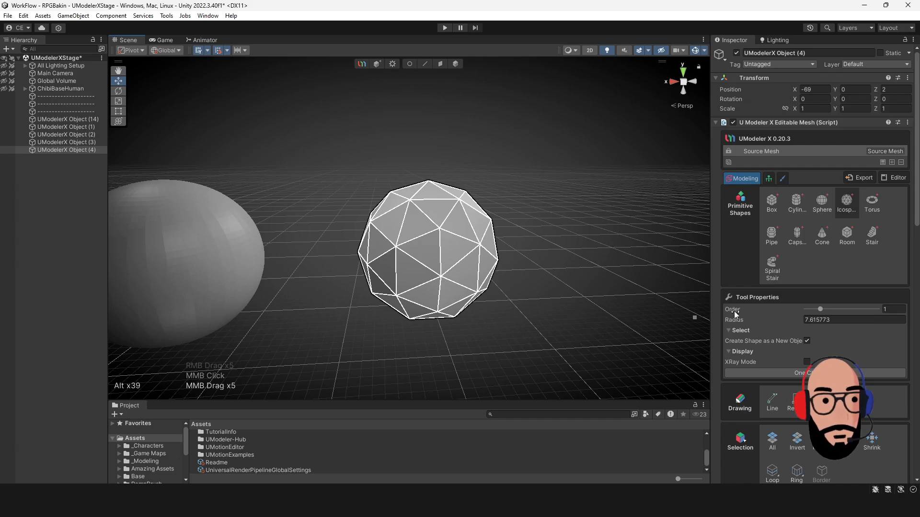
{"action": "left_click_drag", "start_coordinate": [821, 309], "coordinate": [807, 324]}
{"action": "left_click", "coordinate": [821, 309]}
- Leave modeling mode on the icosphere and create another new UModeler X object
{"action": "right_click_drag", "start_coordinate": [510, 319], "coordinate": [507, 298], "text": "alt"}
{"action": "mouse_move", "coordinate": [508, 298]}
{"action": "left_mouse_down", "text": "alt"}
{"action": "mouse_move", "coordinate": [478, 322]}
{"action": "mouse_move", "coordinate": [398, 318]}
{"action": "mouse_move", "coordinate": [494, 286]}
{"action": "left_mouse_up", "text": "alt"}
{"action": "middle_click_drag", "start_coordinate": [494, 286], "coordinate": [302, 304], "text": "alt"}
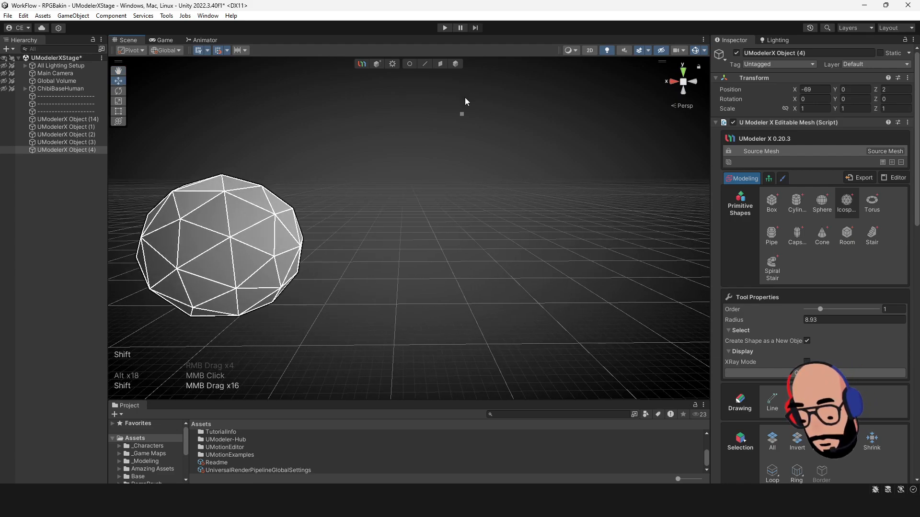
{"action": "left_click", "coordinate": [455, 64]}
{"action": "left_click", "coordinate": [468, 143]}
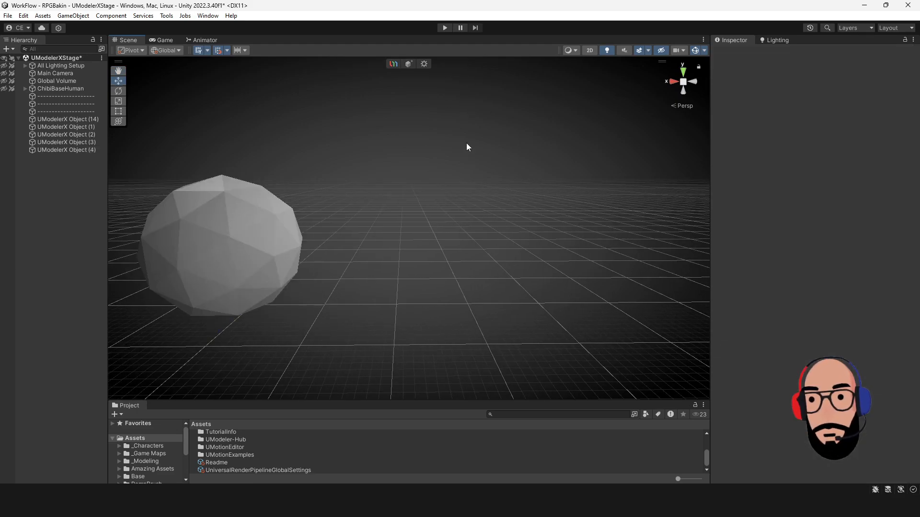
{"action": "left_click", "coordinate": [408, 64]}
- Draw a Torus primitive beside the icosphere with Radius1 about 12.7 and Radius2 about 3
{"action": "left_click", "coordinate": [872, 201]}
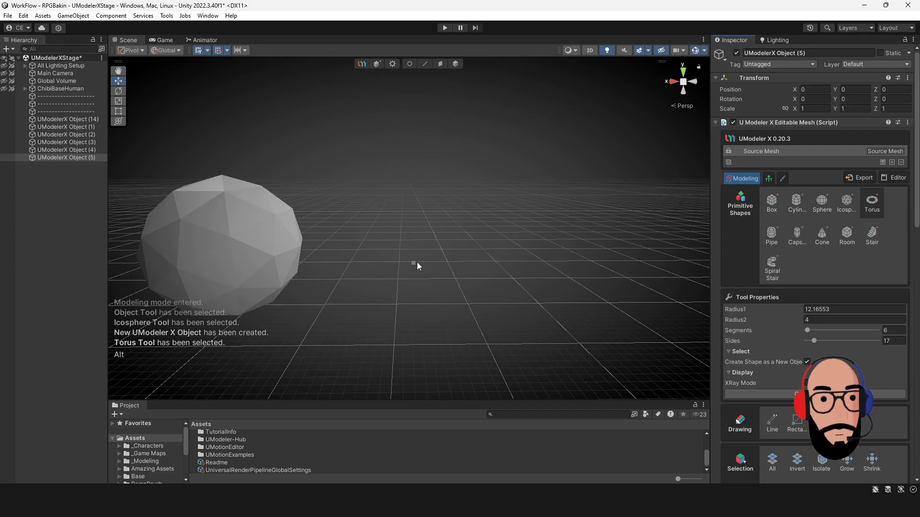
{"action": "left_click_drag", "start_coordinate": [417, 262], "coordinate": [553, 349], "text": "alt"}
{"action": "left_click", "coordinate": [459, 304]}
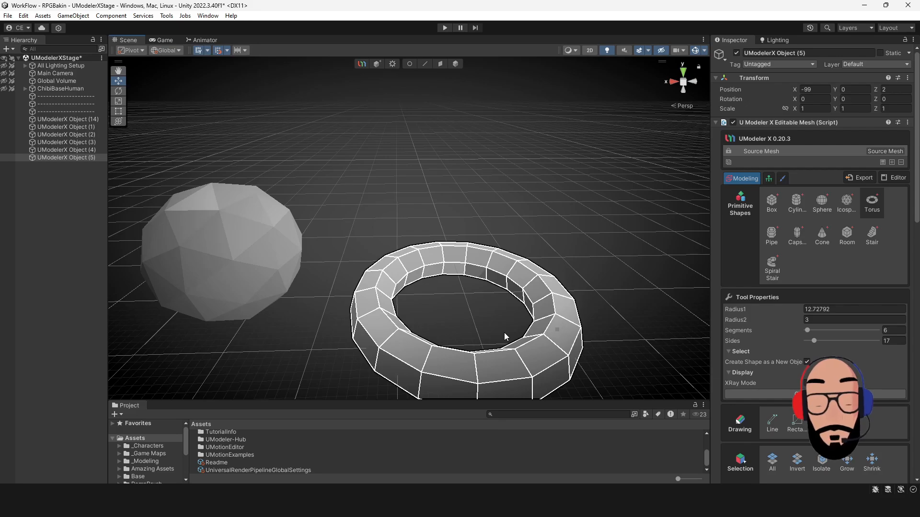
- Set the torus's Radius1 to 12.14 and Radius2 to 3.6, with 11 segments and 15 sides
{"action": "scroll", "coordinate": [553, 344], "scroll_direction": "down", "scroll_amount": 2}
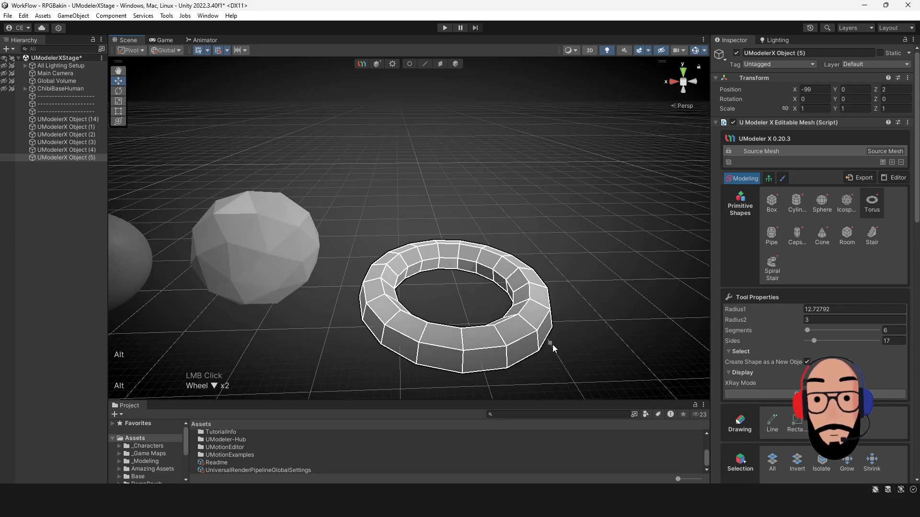
{"action": "left_click_drag", "start_coordinate": [553, 344], "coordinate": [520, 259], "text": "alt"}
{"action": "left_click_drag", "start_coordinate": [787, 310], "coordinate": [814, 342]}
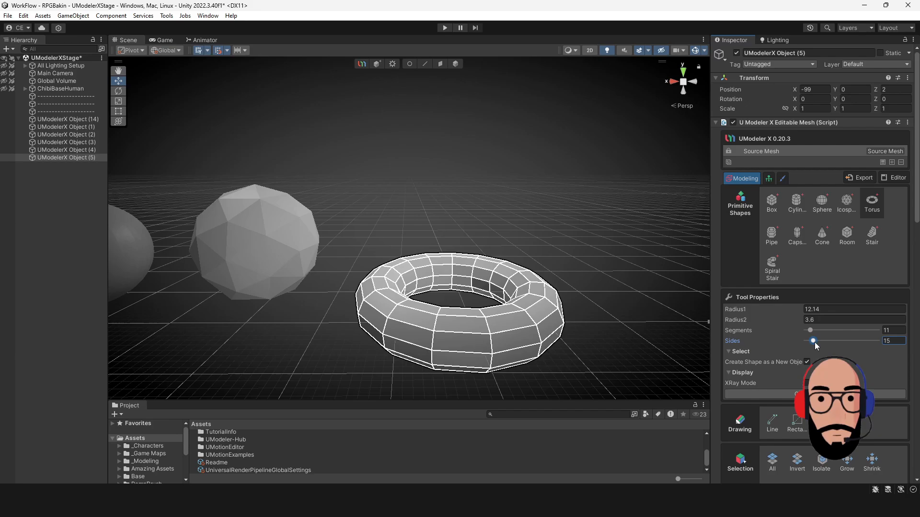
- Create another UModeler X object and draw a Pipe beside the torus with Radius1 about 7.07, Radius2 about 5.1 and height about 7
{"action": "right_click_drag", "start_coordinate": [585, 308], "coordinate": [597, 312], "text": "alt"}
{"action": "mouse_move", "coordinate": [495, 297]}
{"action": "left_mouse_down", "text": "alt"}
{"action": "mouse_move", "coordinate": [326, 299]}
{"action": "mouse_move", "coordinate": [484, 308]}
{"action": "left_mouse_up", "text": "alt"}
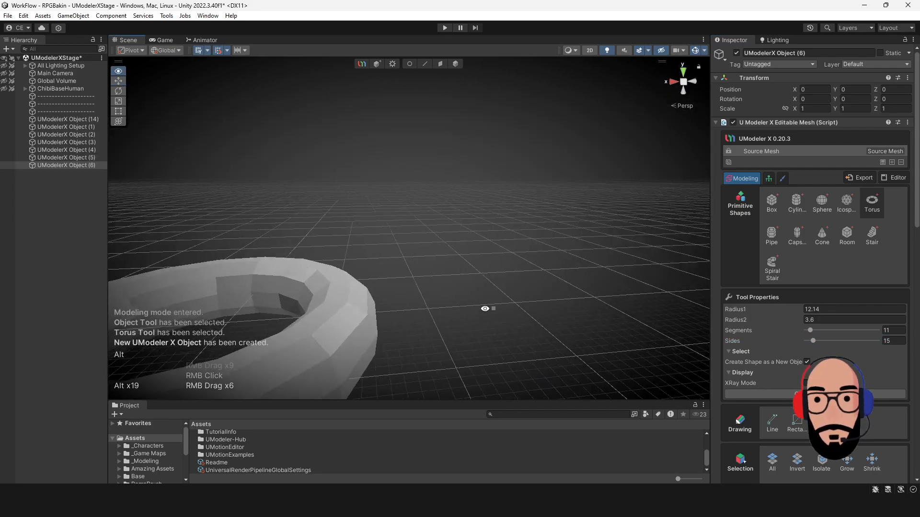
{"action": "middle_click_drag", "start_coordinate": [485, 308], "coordinate": [384, 281]}
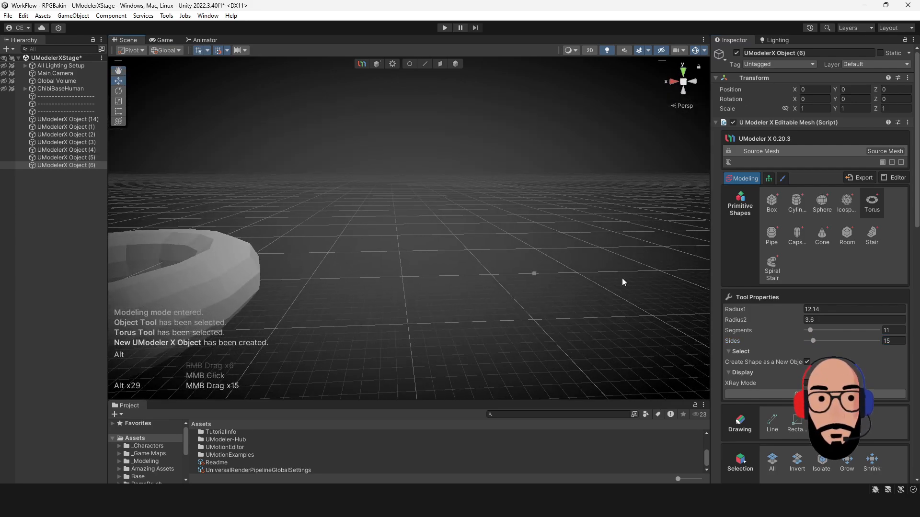
{"action": "left_click", "coordinate": [771, 231]}
{"action": "middle_click_drag", "start_coordinate": [454, 253], "coordinate": [435, 270], "text": "alt"}
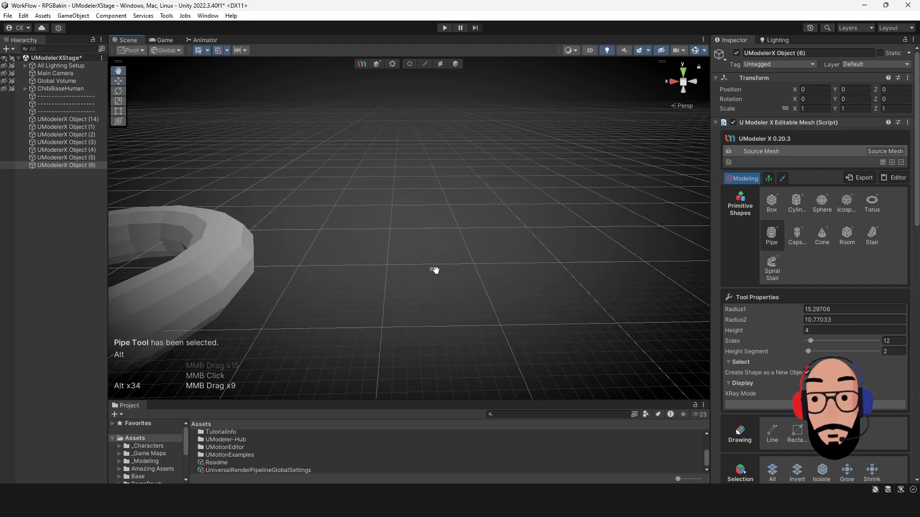
{"action": "left_click_drag", "start_coordinate": [435, 269], "coordinate": [449, 275], "text": "alt"}
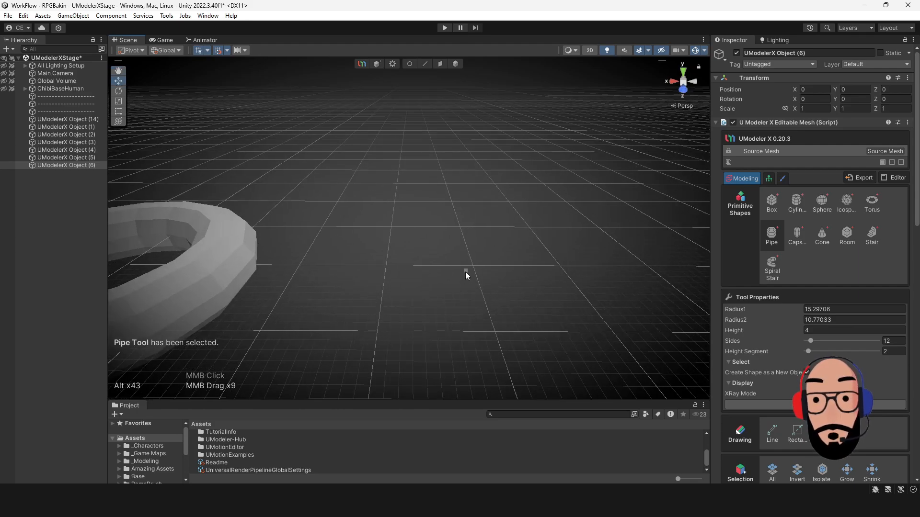
{"action": "left_click_drag", "start_coordinate": [490, 272], "coordinate": [524, 316]}
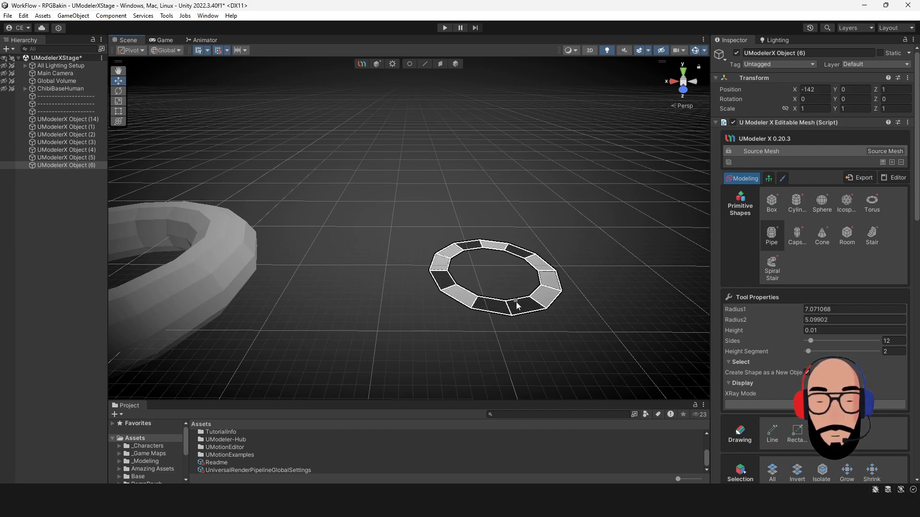
{"action": "left_click_drag", "start_coordinate": [516, 305], "coordinate": [537, 241]}
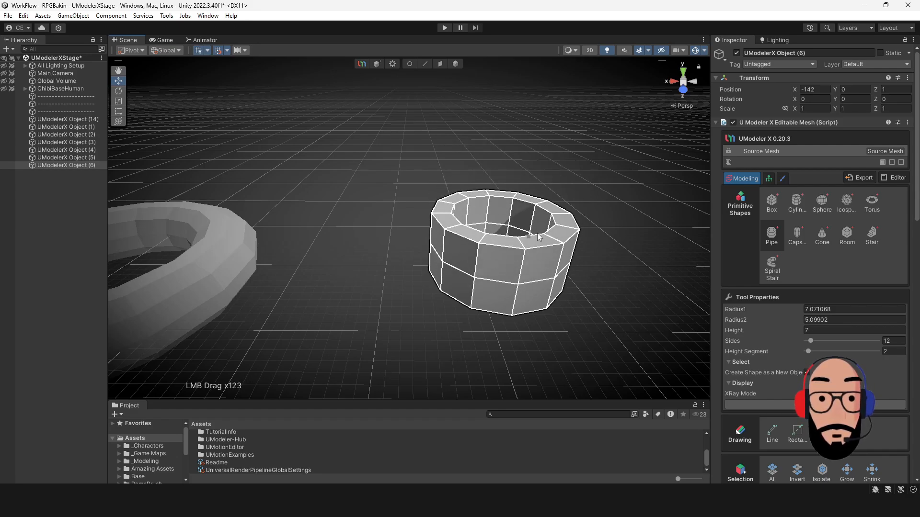
- Set the pipe to 15 sides and 3 height segments
{"action": "left_click_drag", "start_coordinate": [585, 286], "coordinate": [501, 244], "text": "alt"}
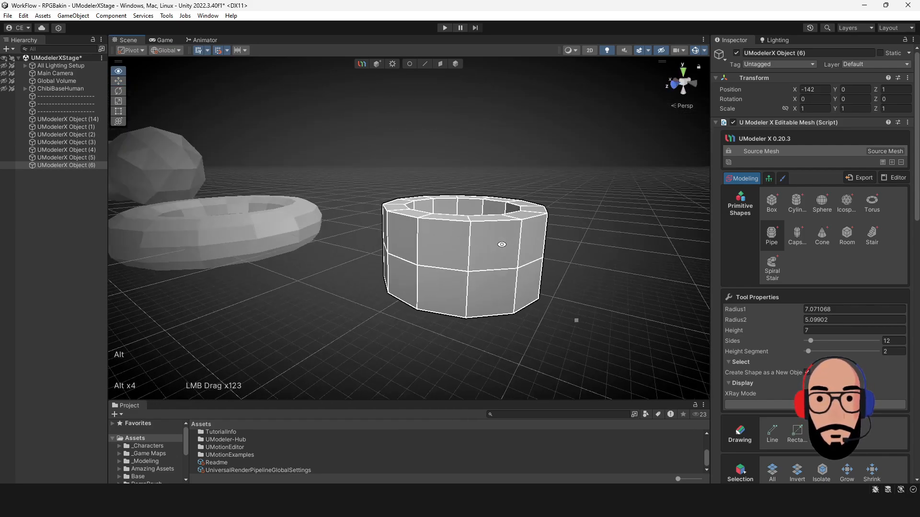
{"action": "middle_click_drag", "start_coordinate": [502, 245], "coordinate": [512, 276], "text": "alt"}
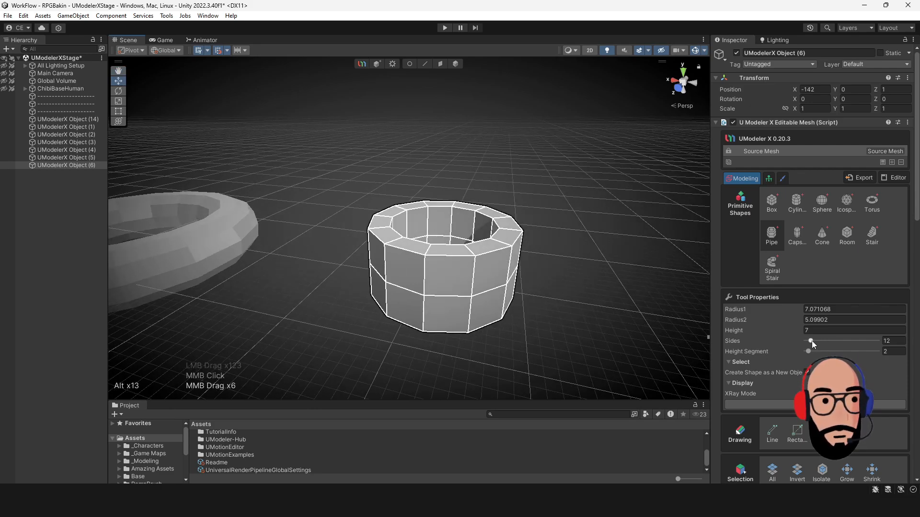
{"action": "mouse_move", "coordinate": [811, 340]}
{"action": "left_mouse_down"}
{"action": "mouse_move", "coordinate": [823, 341]}
{"action": "mouse_move", "coordinate": [805, 342]}
{"action": "mouse_move", "coordinate": [822, 341]}
{"action": "mouse_move", "coordinate": [810, 341]}
{"action": "mouse_move", "coordinate": [823, 354]}
{"action": "mouse_move", "coordinate": [813, 355]}
{"action": "left_mouse_up"}
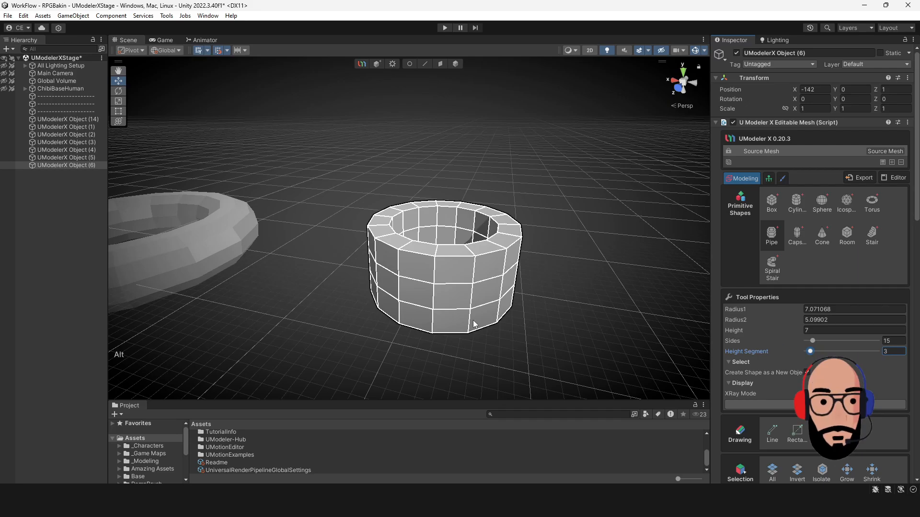
- Create a new UModeler X object and draw a Capsule beside the pipe with radius about 3.16 and height about 16
{"action": "left_click_drag", "start_coordinate": [473, 321], "coordinate": [638, 289], "text": "alt"}
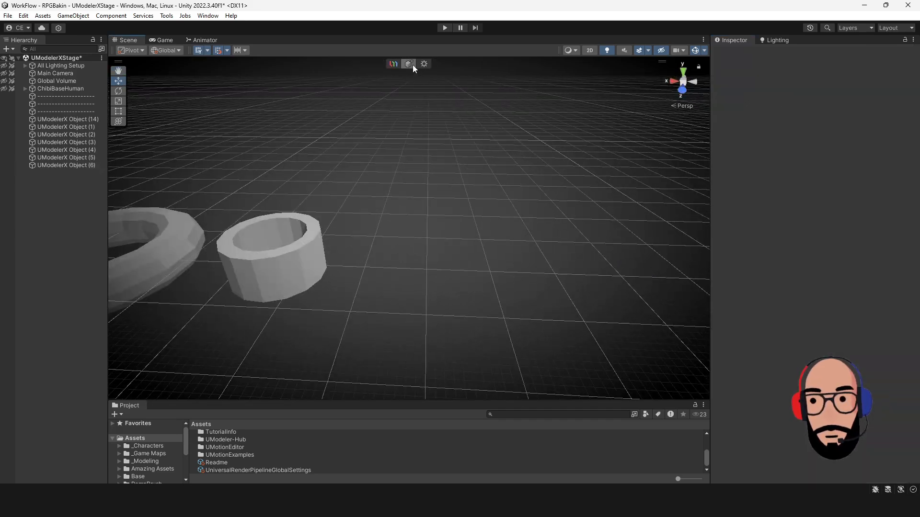
{"action": "left_click", "coordinate": [409, 64]}
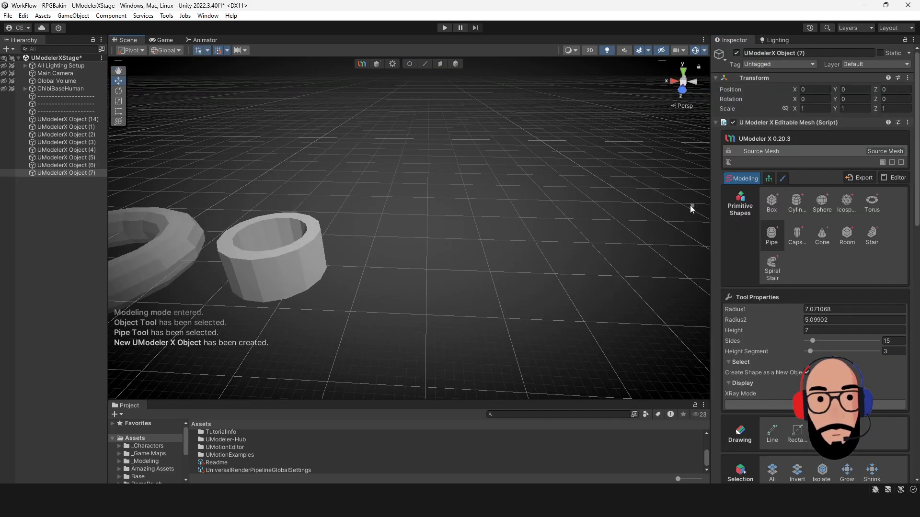
{"action": "left_click", "coordinate": [802, 236]}
{"action": "middle_click_drag", "start_coordinate": [406, 287], "coordinate": [384, 314], "text": "alt"}
{"action": "left_click_drag", "start_coordinate": [384, 316], "coordinate": [392, 304], "text": "alt"}
{"action": "right_click_drag", "start_coordinate": [394, 304], "coordinate": [428, 335], "text": "alt"}
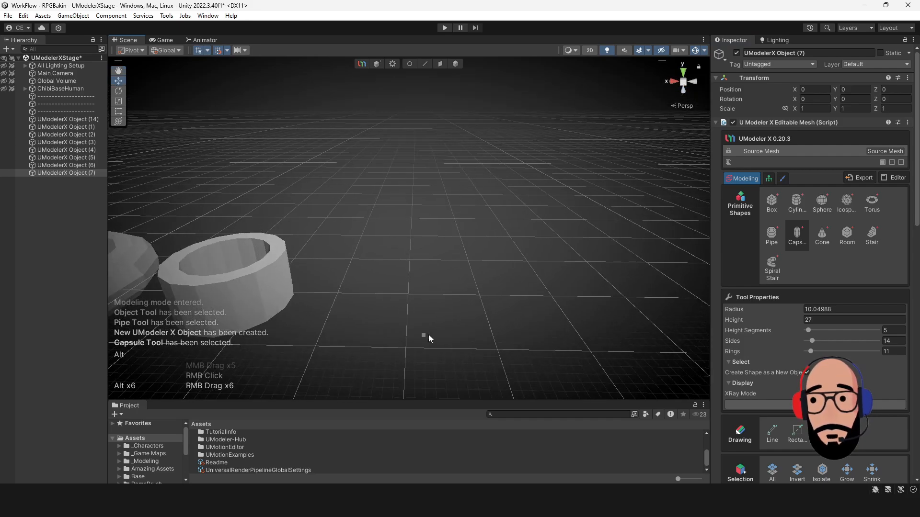
{"action": "middle_click_drag", "start_coordinate": [428, 335], "coordinate": [437, 312], "text": "alt"}
{"action": "left_click_drag", "start_coordinate": [436, 301], "coordinate": [450, 317]}
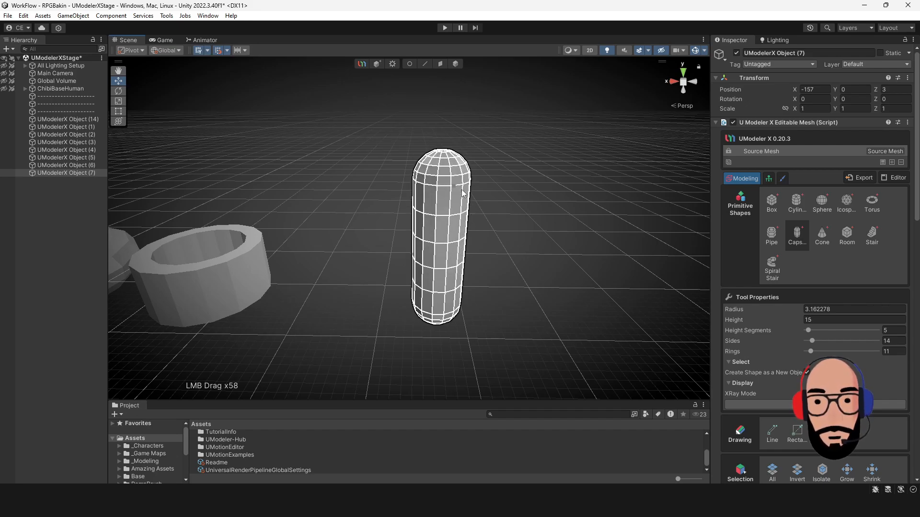
- Set the capsule to 2 height segments, 10 sides and 8 rings
{"action": "mouse_move", "coordinate": [498, 246]}
{"action": "left_mouse_down", "text": "alt"}
{"action": "mouse_move", "coordinate": [488, 298]}
{"action": "mouse_move", "coordinate": [507, 230]}
{"action": "mouse_move", "coordinate": [486, 240]}
{"action": "left_mouse_up", "text": "alt"}
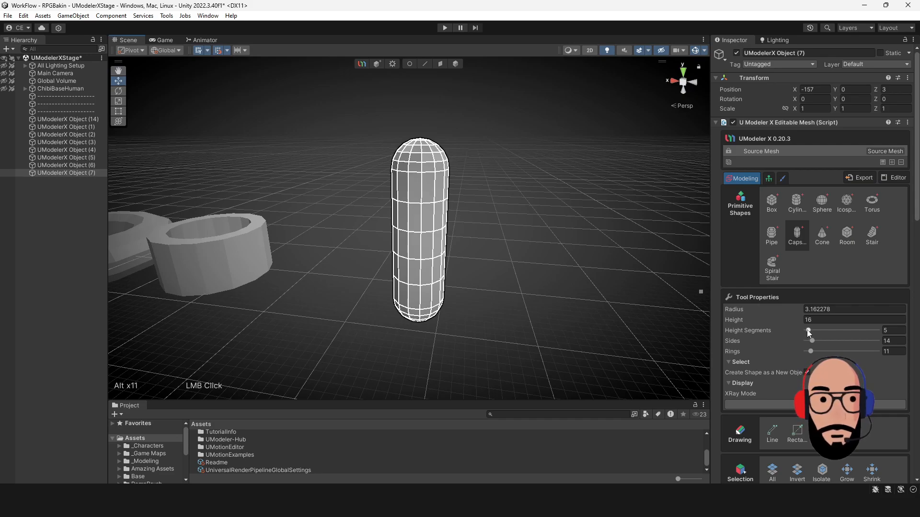
{"action": "left_click_drag", "start_coordinate": [807, 329], "coordinate": [810, 355]}
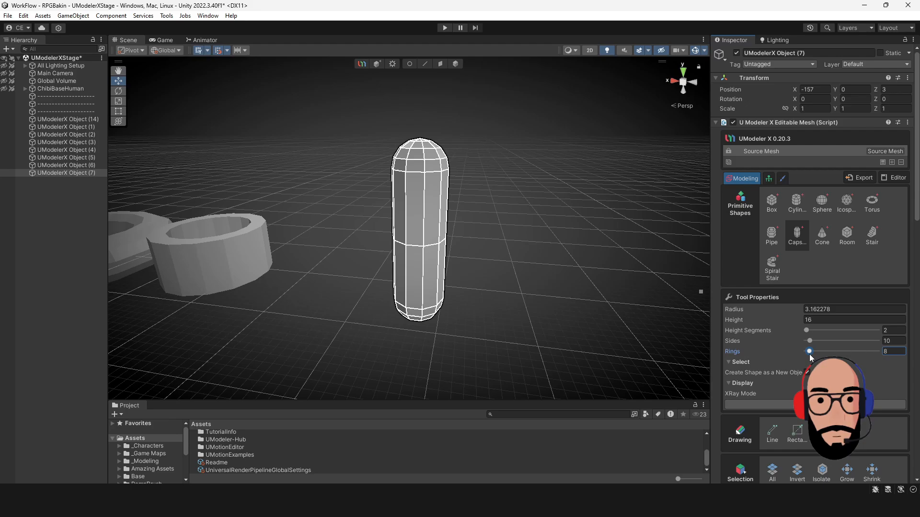
- Draw a Cone beside the capsule as a new UModeler X object, radius about 5.83 and height about 13, and adjust its sides
{"action": "left_click_drag", "start_coordinate": [440, 278], "coordinate": [467, 281], "text": "alt"}
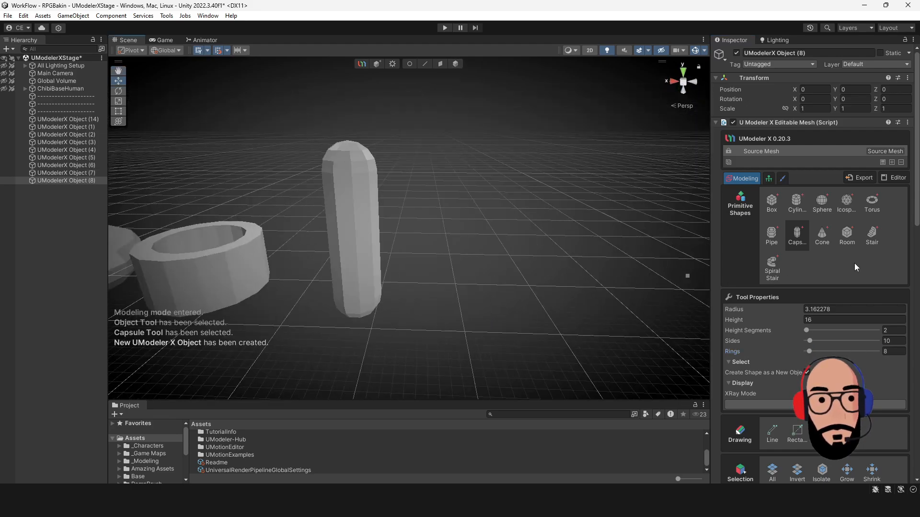
{"action": "left_click", "coordinate": [822, 234]}
{"action": "middle_click_drag", "start_coordinate": [542, 298], "coordinate": [456, 298]}
{"action": "left_click_drag", "start_coordinate": [450, 303], "coordinate": [484, 329]}
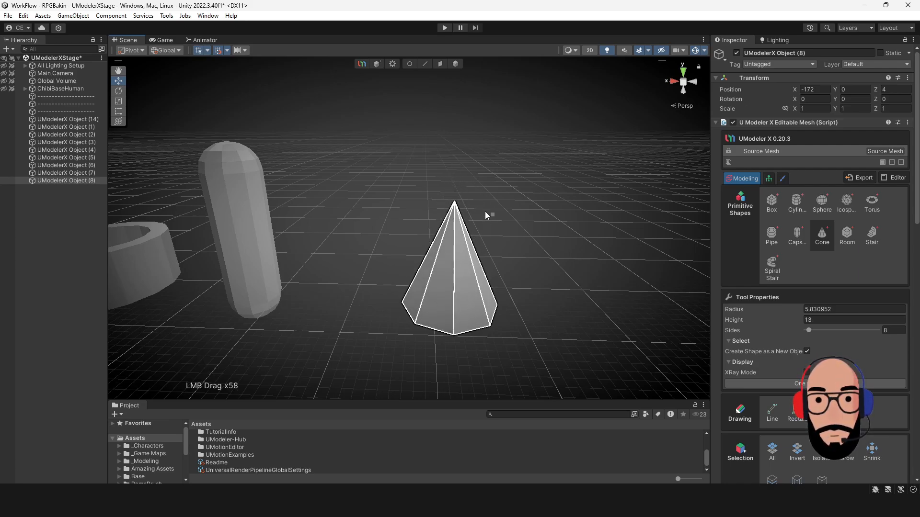
{"action": "mouse_move", "coordinate": [810, 331]}
{"action": "left_mouse_down"}
{"action": "mouse_move", "coordinate": [821, 331]}
{"action": "mouse_move", "coordinate": [811, 336]}
{"action": "left_mouse_up"}
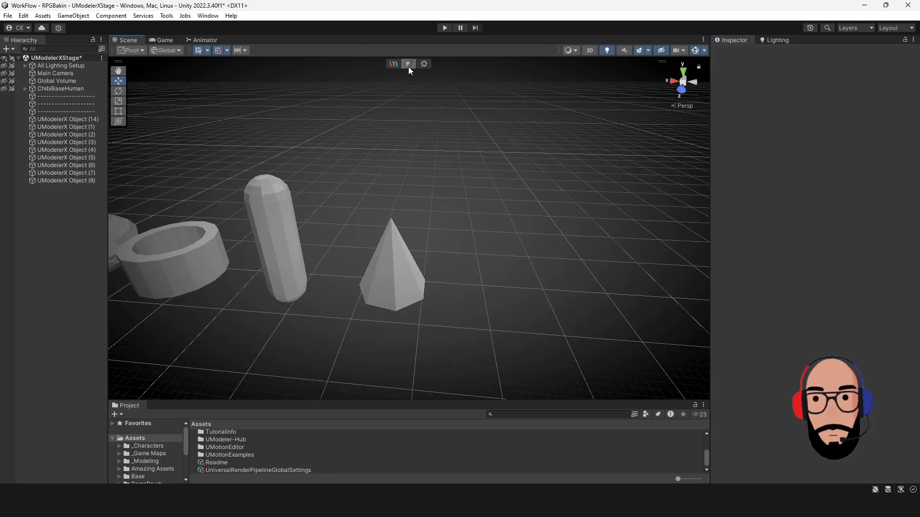
- Create a new UModeler X object and draw a Room beside the cone about 30 wide, 25 high and 30 deep
{"action": "left_click", "coordinate": [408, 65]}
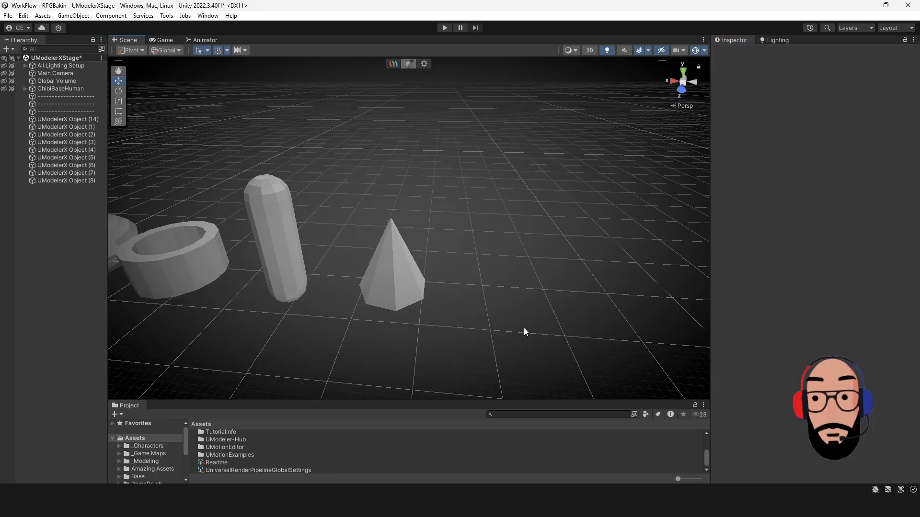
{"action": "left_click", "coordinate": [847, 234]}
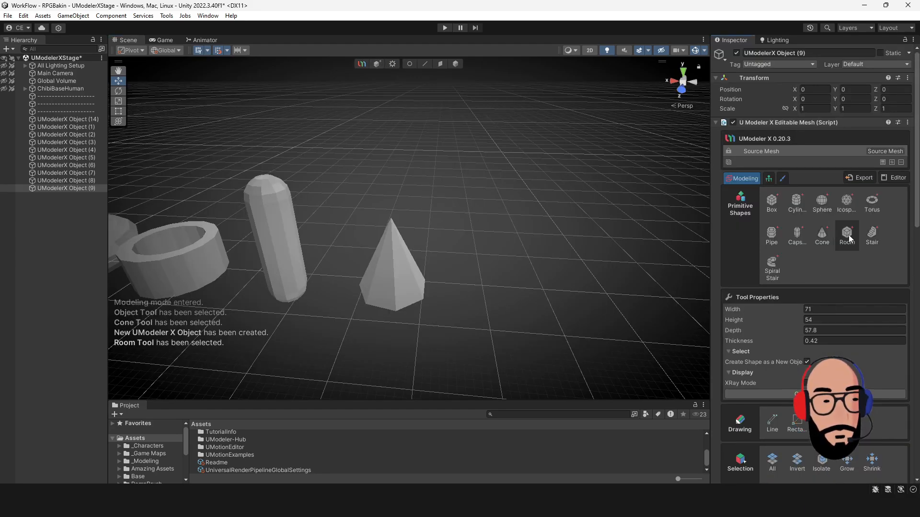
{"action": "middle_click_drag", "start_coordinate": [496, 286], "coordinate": [407, 281], "text": "alt"}
{"action": "left_click_drag", "start_coordinate": [407, 281], "coordinate": [438, 286], "text": "alt"}
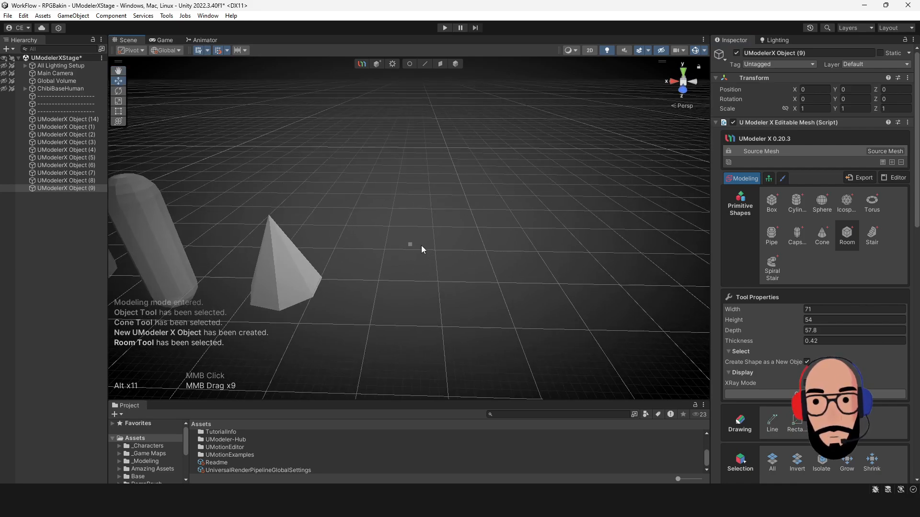
{"action": "left_click", "coordinate": [389, 226]}
{"action": "left_click_drag", "start_coordinate": [389, 226], "coordinate": [590, 331]}
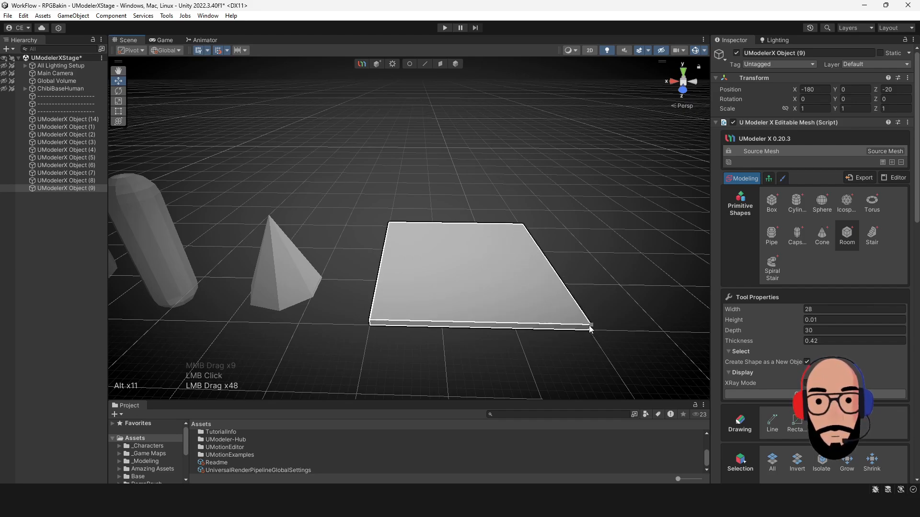
{"action": "scroll", "coordinate": [580, 212], "scroll_direction": "down", "scroll_amount": 2}
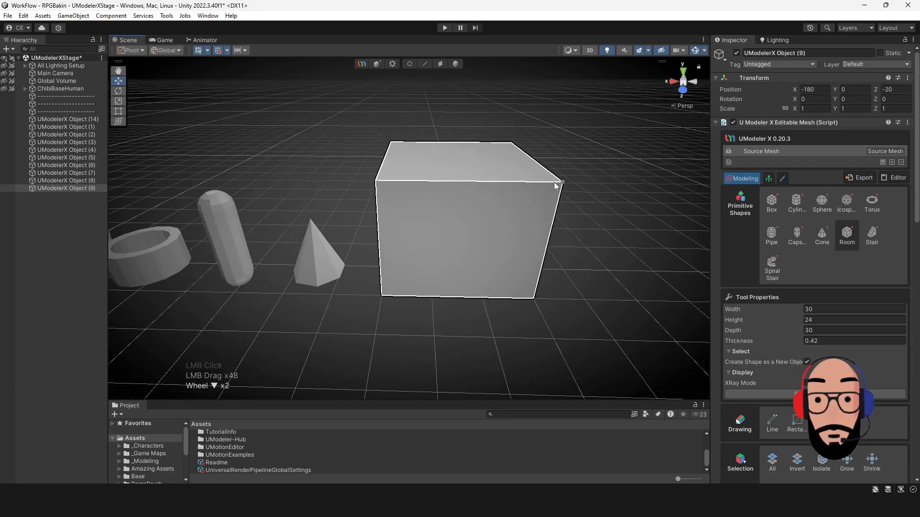
{"action": "left_click", "coordinate": [554, 174]}
- View the room's interior corner, switch to face selection and select one of its outer wall faces
{"action": "left_click_drag", "start_coordinate": [580, 216], "coordinate": [497, 215], "text": "alt"}
{"action": "right_click_drag", "start_coordinate": [498, 215], "coordinate": [497, 334], "text": "alt"}
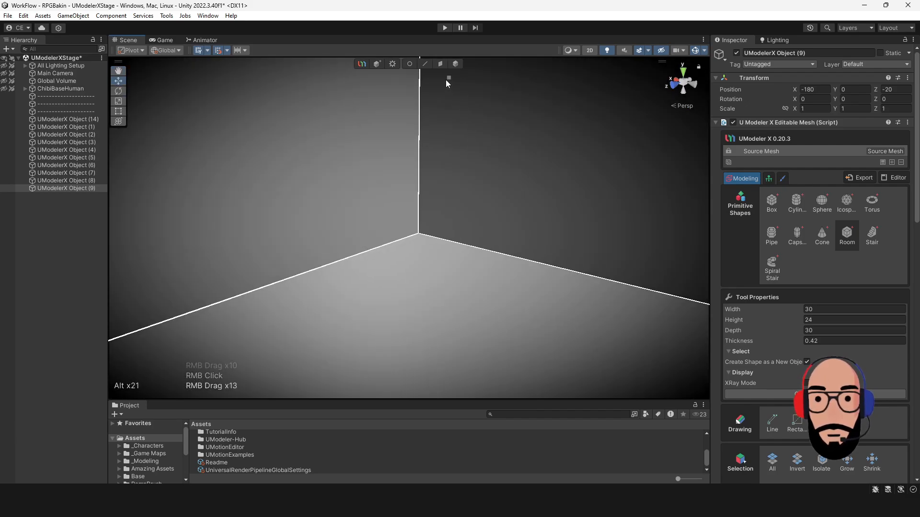
{"action": "left_click", "coordinate": [443, 65]}
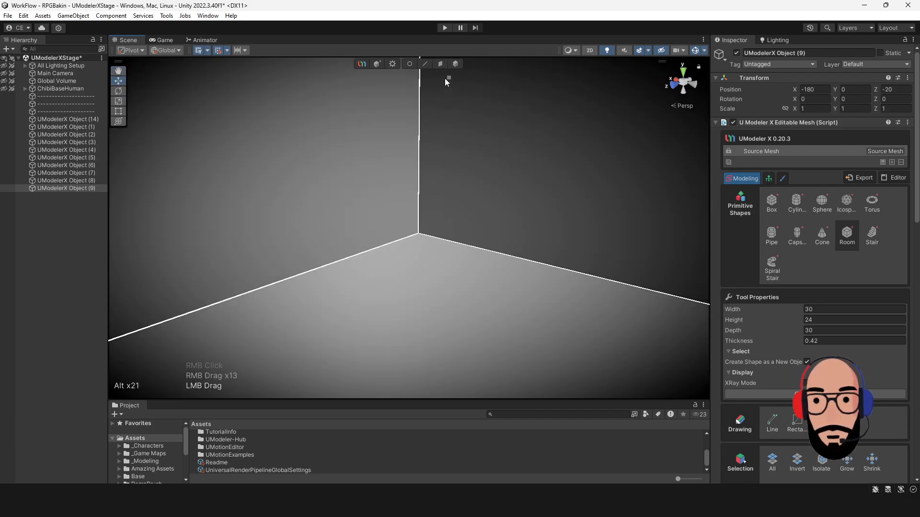
{"action": "scroll", "coordinate": [471, 174], "scroll_direction": "down", "scroll_amount": 3}
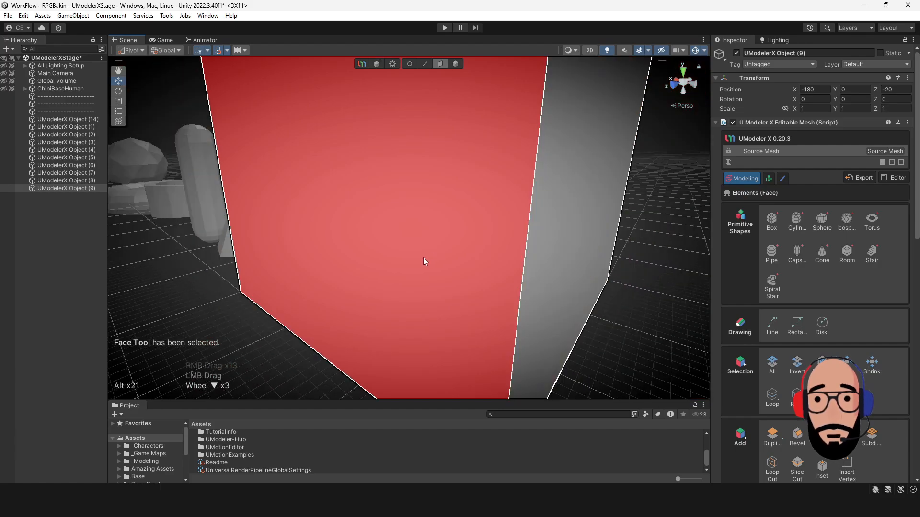
{"action": "scroll", "coordinate": [423, 261], "scroll_direction": "down", "scroll_amount": 1}
{"action": "left_click", "coordinate": [452, 195]}
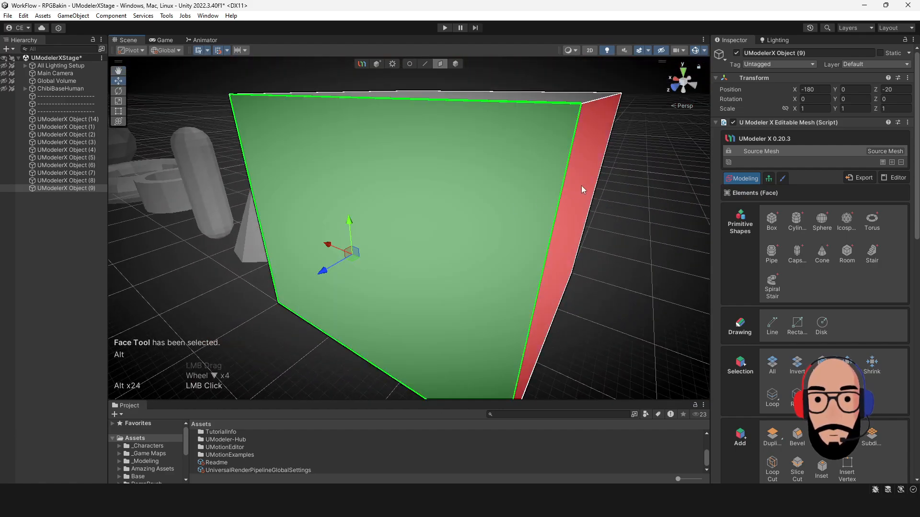
- Examine the room's inner and outer walls, selecting a wall face from inside, and return to object selection
{"action": "left_click_drag", "start_coordinate": [581, 190], "coordinate": [355, 274], "text": "alt"}
{"action": "left_click_drag", "start_coordinate": [395, 210], "coordinate": [503, 231], "text": "alt"}
{"action": "middle_click_drag", "start_coordinate": [503, 231], "coordinate": [323, 229], "text": "alt"}
{"action": "right_click_drag", "start_coordinate": [324, 228], "coordinate": [412, 255], "text": "alt"}
{"action": "middle_click_drag", "start_coordinate": [412, 255], "coordinate": [326, 226], "text": "alt"}
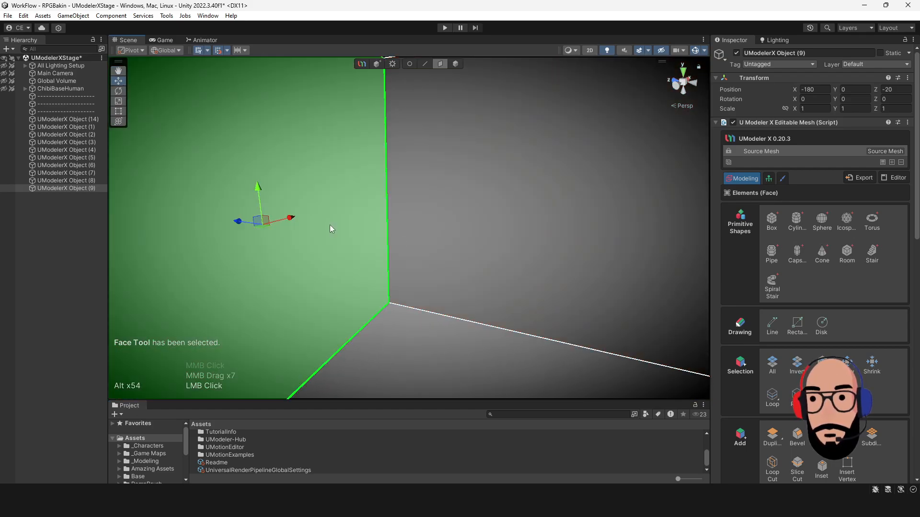
{"action": "left_click", "coordinate": [351, 281]}
{"action": "scroll", "coordinate": [352, 281], "scroll_direction": "down", "scroll_amount": 2}
{"action": "right_click_drag", "start_coordinate": [473, 274], "coordinate": [448, 215], "text": "alt"}
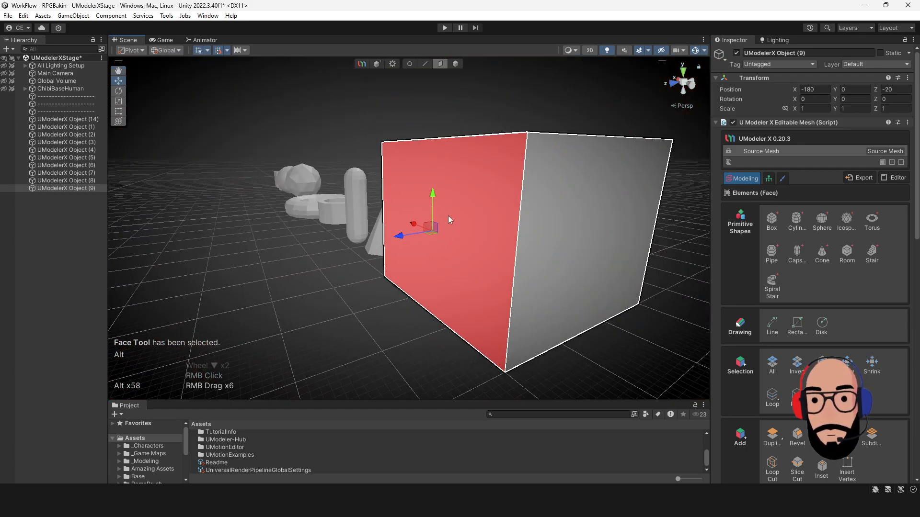
{"action": "middle_click_drag", "start_coordinate": [448, 215], "coordinate": [383, 222], "text": "alt"}
{"action": "left_click_drag", "start_coordinate": [383, 222], "coordinate": [537, 271], "text": "alt"}
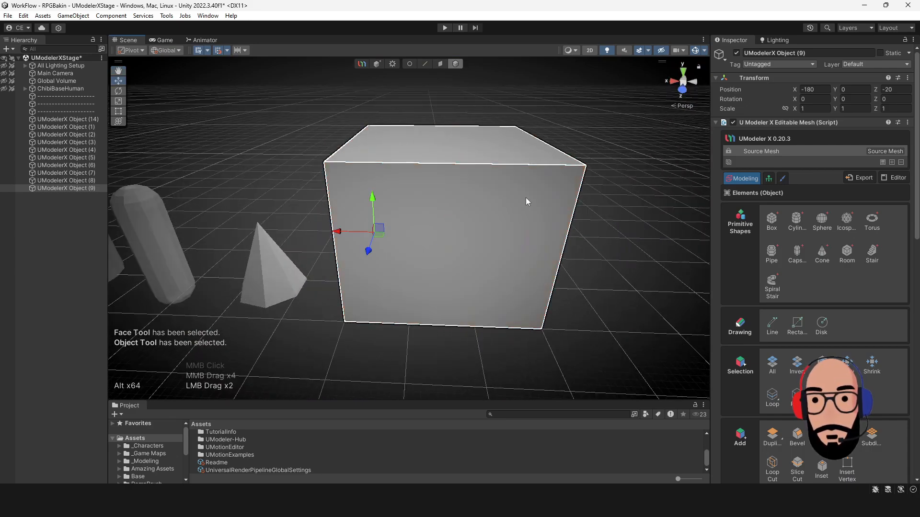
- Leave modeling mode and draw a second Room as a new UModeler X object, about 40 wide, 25 high and 30 deep
{"action": "left_click_drag", "start_coordinate": [526, 202], "coordinate": [448, 232], "text": "alt"}
{"action": "left_click", "coordinate": [433, 238]}
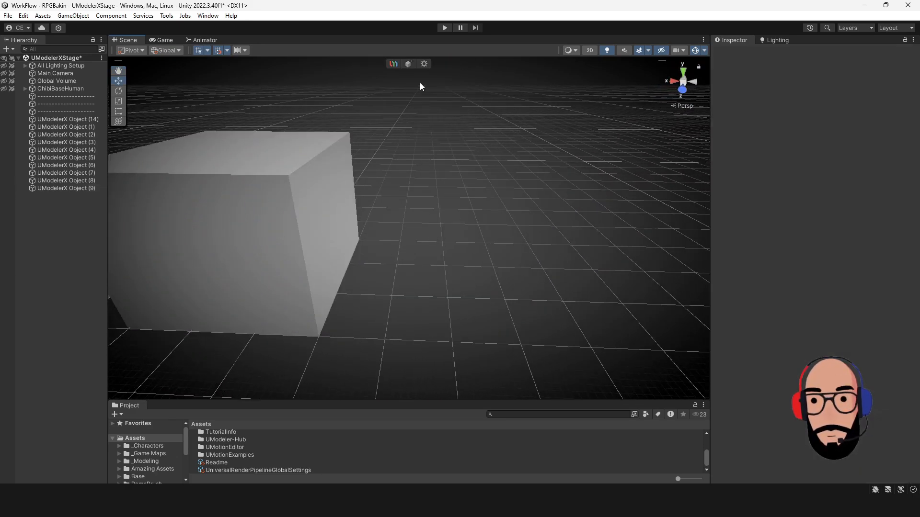
{"action": "left_click", "coordinate": [408, 64]}
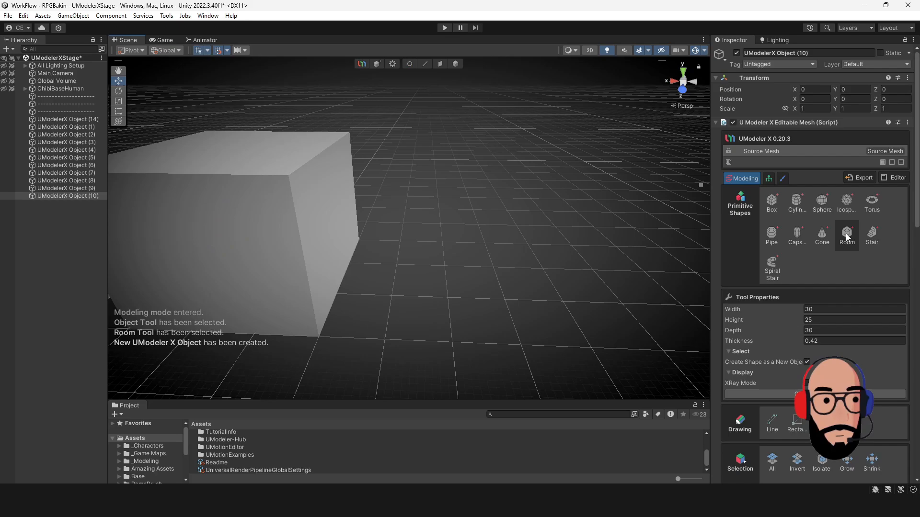
{"action": "left_click_drag", "start_coordinate": [443, 242], "coordinate": [671, 329]}
{"action": "scroll", "coordinate": [504, 237], "scroll_direction": "down", "scroll_amount": 2}
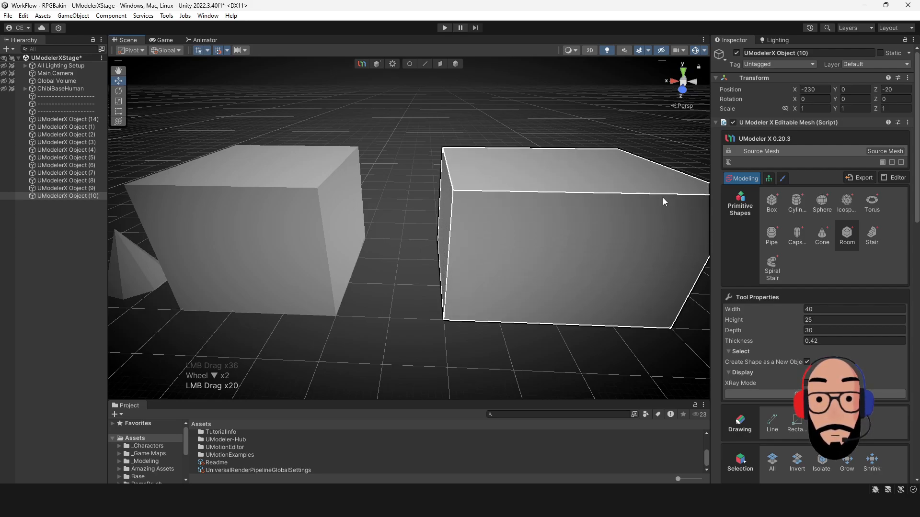
{"action": "left_click", "coordinate": [662, 199]}
- Set the second room's height to 27.68 and its width to 40.7
{"action": "middle_click_drag", "start_coordinate": [633, 246], "coordinate": [504, 228], "text": "alt"}
{"action": "left_click_drag", "start_coordinate": [504, 228], "coordinate": [522, 247], "text": "alt"}
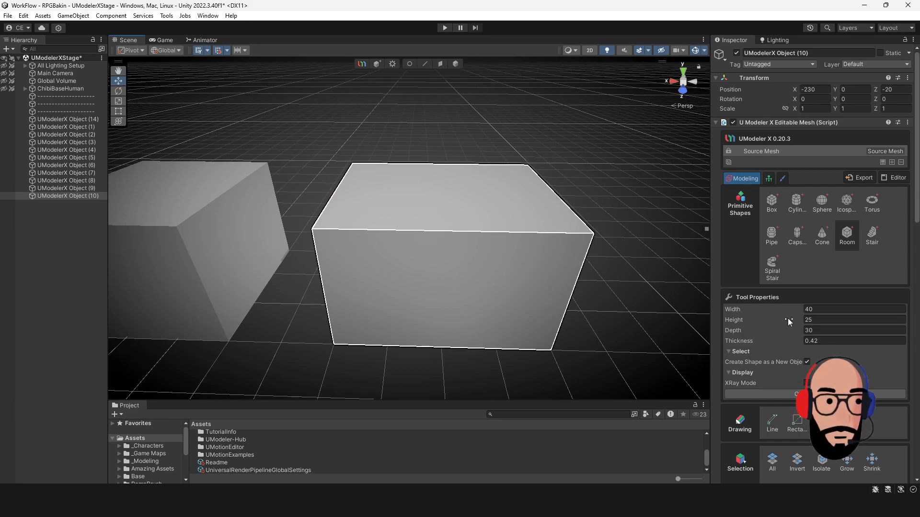
{"action": "mouse_move", "coordinate": [787, 318]}
{"action": "left_mouse_down"}
{"action": "mouse_move", "coordinate": [811, 321]}
{"action": "mouse_move", "coordinate": [802, 309]}
{"action": "mouse_move", "coordinate": [813, 310]}
{"action": "mouse_move", "coordinate": [802, 312]}
{"action": "left_mouse_up"}
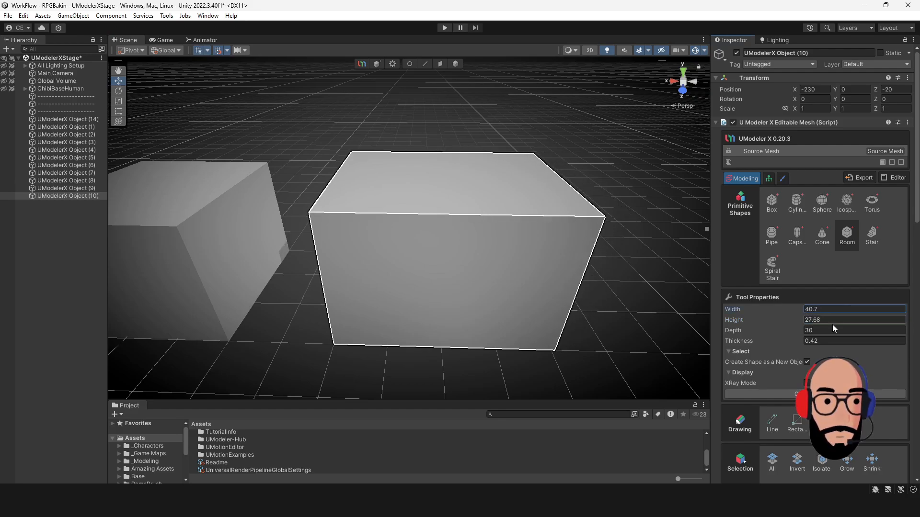
- Adjust the second room's wall thickness, checking the interior at 17.3 and settling on 6.41
{"action": "left_click", "coordinate": [804, 340]}
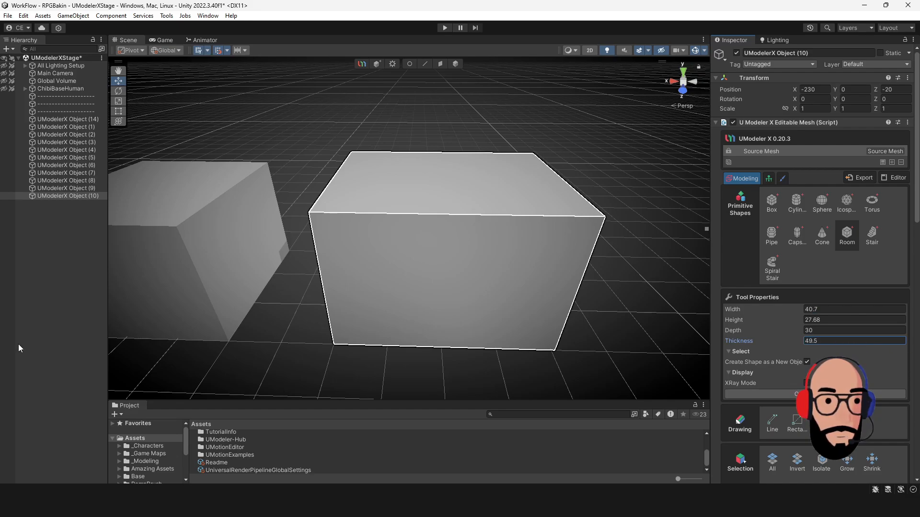
{"action": "left_click_drag", "start_coordinate": [798, 343], "coordinate": [829, 345]}
{"action": "left_click_drag", "start_coordinate": [440, 240], "coordinate": [517, 225], "text": "alt"}
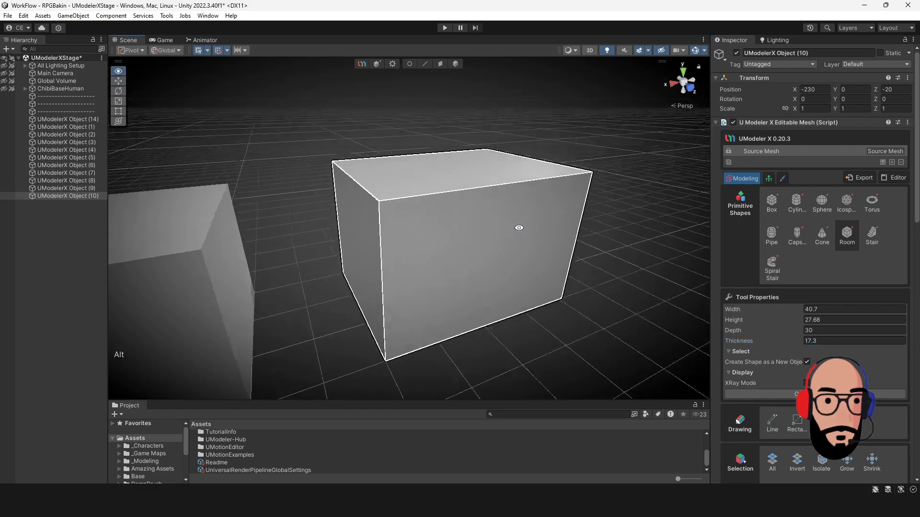
{"action": "right_click_drag", "start_coordinate": [563, 177], "coordinate": [577, 393], "text": "alt"}
{"action": "right_click_drag", "start_coordinate": [408, 125], "coordinate": [522, 314], "text": "alt"}
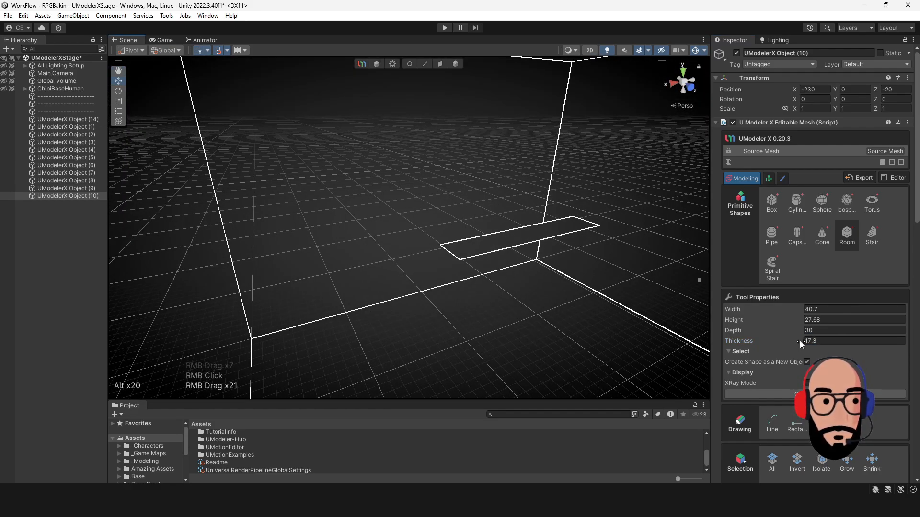
{"action": "left_click_drag", "start_coordinate": [800, 340], "coordinate": [606, 321]}
- Switch to face selection and delete the second room's large front outer wall face
{"action": "right_click_drag", "start_coordinate": [605, 326], "coordinate": [513, 48], "text": "alt"}
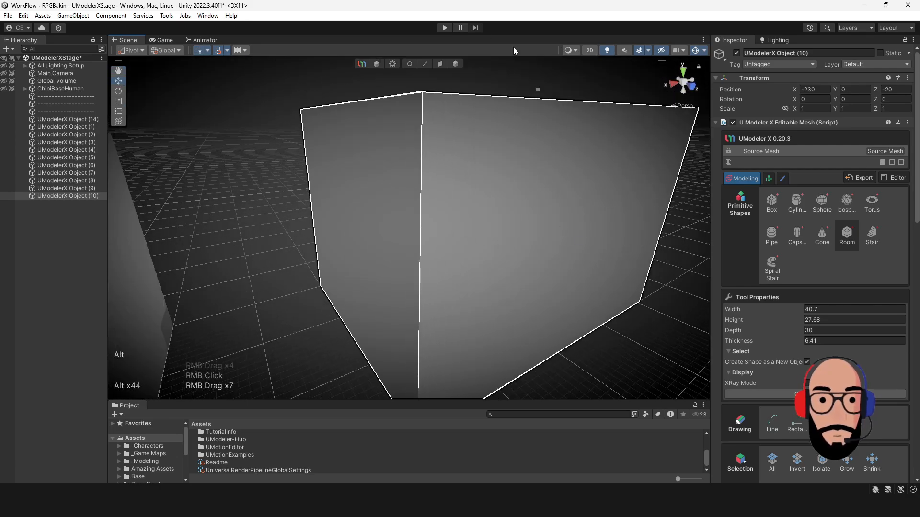
{"action": "left_click", "coordinate": [440, 64]}
{"action": "left_click", "coordinate": [508, 192]}
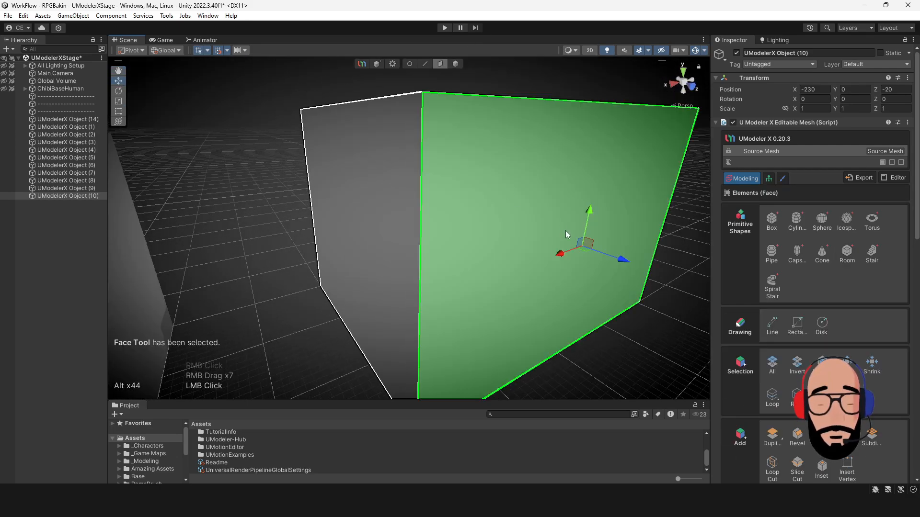
{"action": "key", "text": "Delete"}
- Select the inner wall face behind the removed outer wall from inside the room and delete it
{"action": "left_click_drag", "start_coordinate": [565, 231], "coordinate": [472, 233], "text": "alt"}
{"action": "right_click_drag", "start_coordinate": [472, 232], "coordinate": [532, 256], "text": "alt"}
{"action": "left_click_drag", "start_coordinate": [532, 256], "coordinate": [451, 283], "text": "alt"}
{"action": "middle_click_drag", "start_coordinate": [450, 283], "coordinate": [510, 255], "text": "alt"}
{"action": "right_click_drag", "start_coordinate": [515, 260], "coordinate": [597, 337], "text": "alt"}
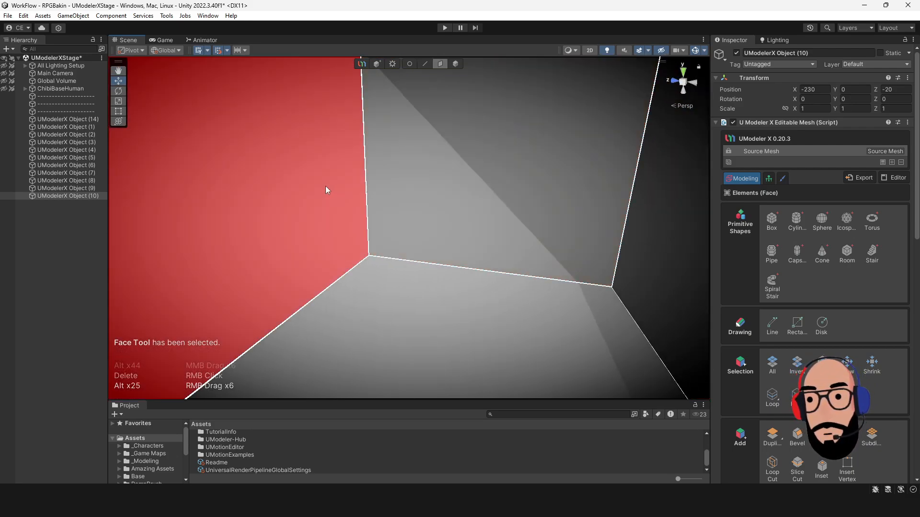
{"action": "left_click", "coordinate": [325, 186]}
{"action": "right_click_drag", "start_coordinate": [383, 275], "coordinate": [390, 239], "text": "alt"}
{"action": "left_click_drag", "start_coordinate": [391, 239], "coordinate": [483, 246], "text": "alt"}
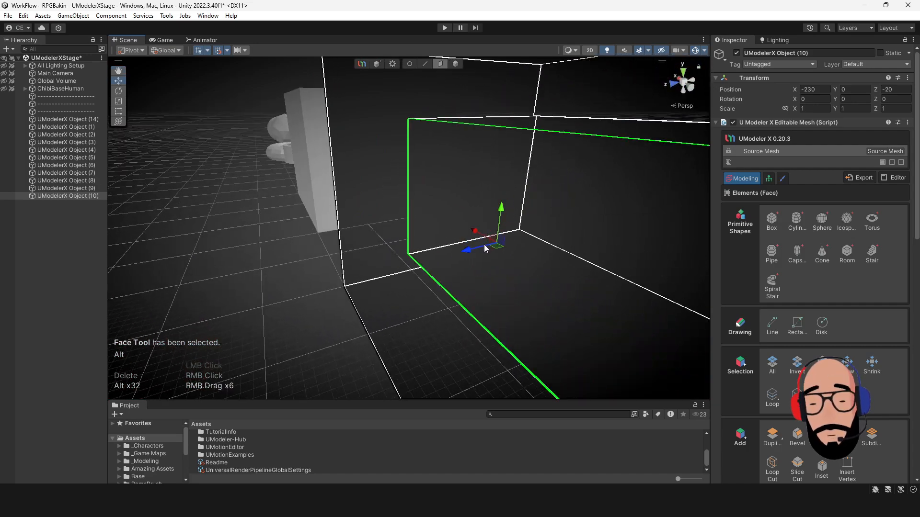
{"action": "key", "text": "Delete"}
- Examine the opened room from several angles, comparing its inner shell, outer shell and wall thickness
{"action": "right_click_drag", "start_coordinate": [468, 322], "coordinate": [466, 228], "text": "alt"}
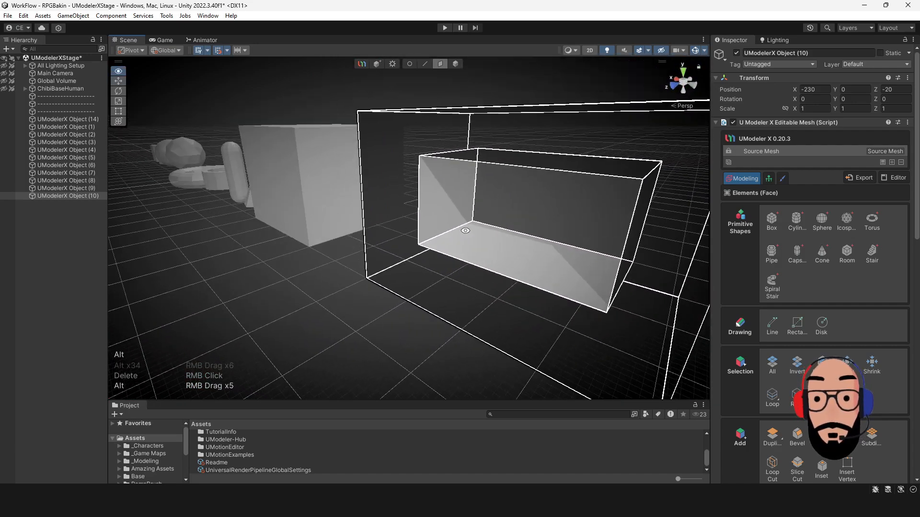
{"action": "left_click_drag", "start_coordinate": [466, 229], "coordinate": [610, 229], "text": "alt"}
{"action": "middle_click_drag", "start_coordinate": [609, 224], "coordinate": [439, 253], "text": "alt"}
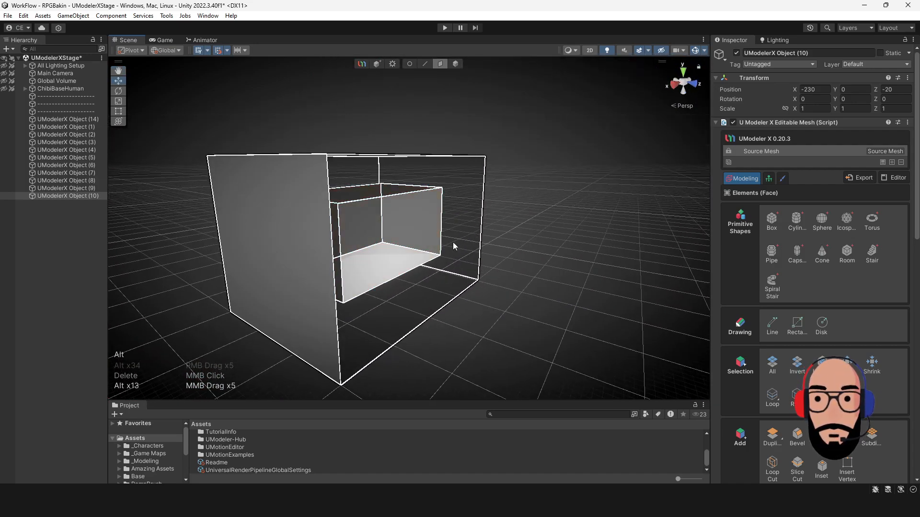
{"action": "left_click_drag", "start_coordinate": [352, 276], "coordinate": [325, 273], "text": "alt"}
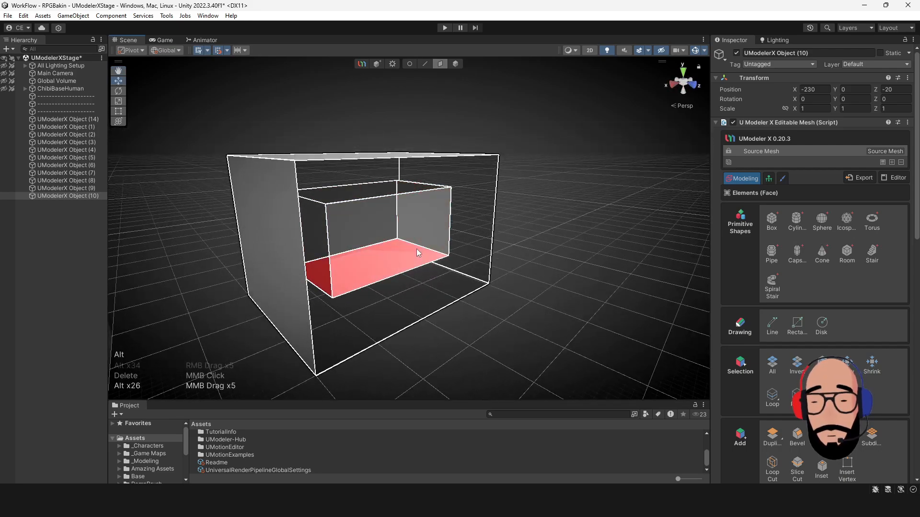
{"action": "left_click_drag", "start_coordinate": [416, 249], "coordinate": [470, 278], "text": "alt"}
{"action": "right_click_drag", "start_coordinate": [470, 277], "coordinate": [404, 325], "text": "alt"}
{"action": "left_click_drag", "start_coordinate": [404, 325], "coordinate": [354, 248], "text": "alt"}
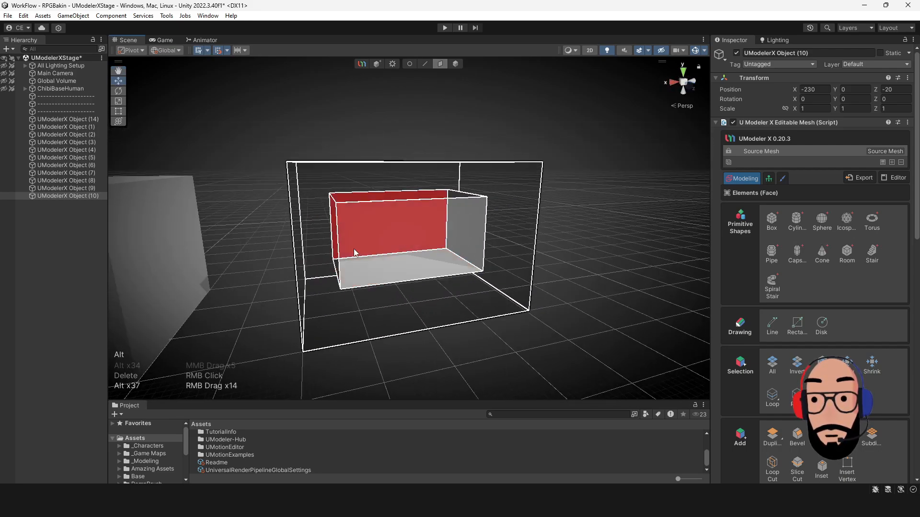
{"action": "right_click_drag", "start_coordinate": [353, 249], "coordinate": [415, 332], "text": "alt"}
{"action": "left_click_drag", "start_coordinate": [415, 333], "coordinate": [391, 338], "text": "alt"}
{"action": "right_click_drag", "start_coordinate": [390, 338], "coordinate": [345, 220], "text": "alt"}
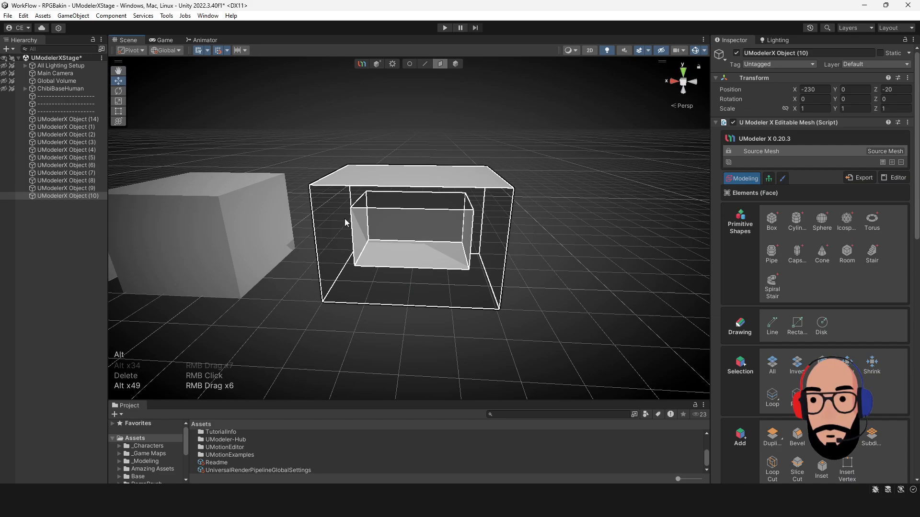
{"action": "middle_click_drag", "start_coordinate": [345, 222], "coordinate": [358, 245], "text": "alt"}
{"action": "middle_click", "coordinate": [419, 246]}
{"action": "right_click_drag", "start_coordinate": [357, 245], "coordinate": [351, 263], "text": "alt"}
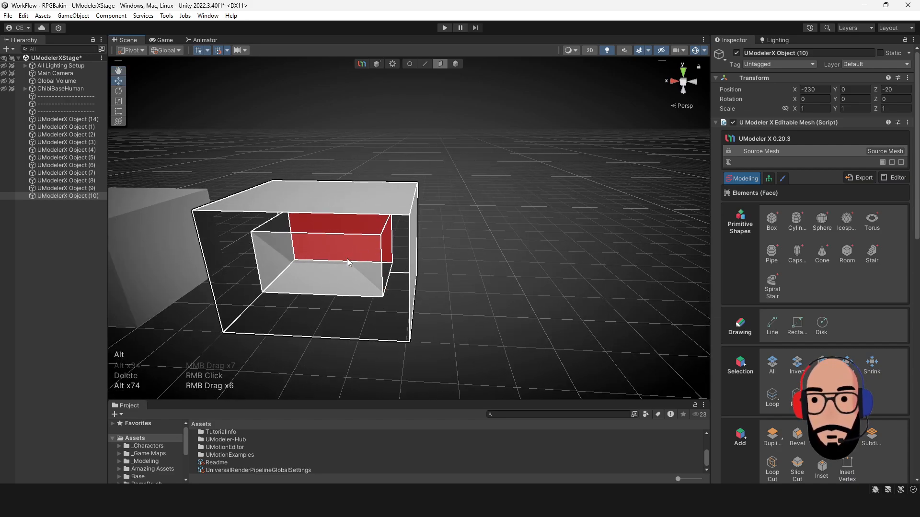
{"action": "middle_click_drag", "start_coordinate": [351, 263], "coordinate": [346, 280], "text": "alt"}
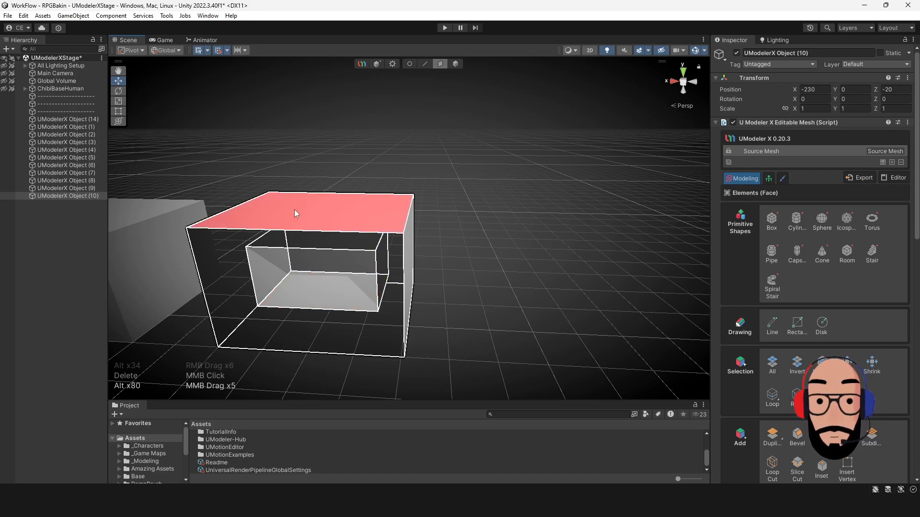
{"action": "middle_click_drag", "start_coordinate": [297, 296], "coordinate": [409, 246], "text": "alt"}
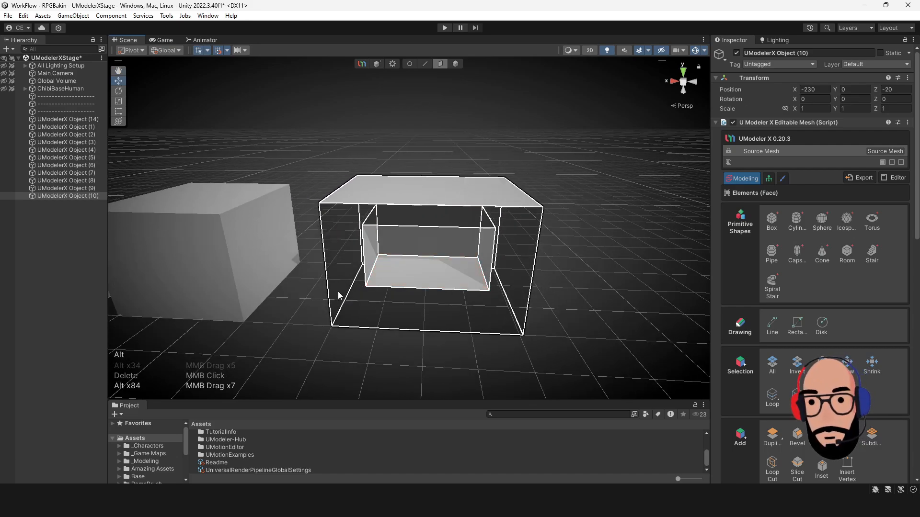
{"action": "left_click_drag", "start_coordinate": [338, 296], "coordinate": [343, 264], "text": "alt"}
- Leave the room's modeling mode and draw a Stair as a new UModeler X object beside it, about 20 wide, 27 high and 42 deep
{"action": "left_click", "coordinate": [457, 66]}
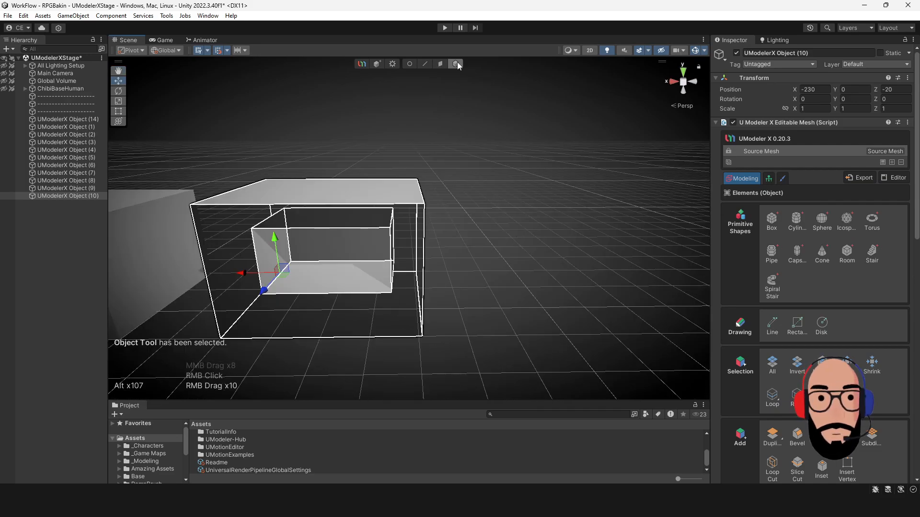
{"action": "left_click", "coordinate": [482, 233]}
{"action": "left_click", "coordinate": [410, 66]}
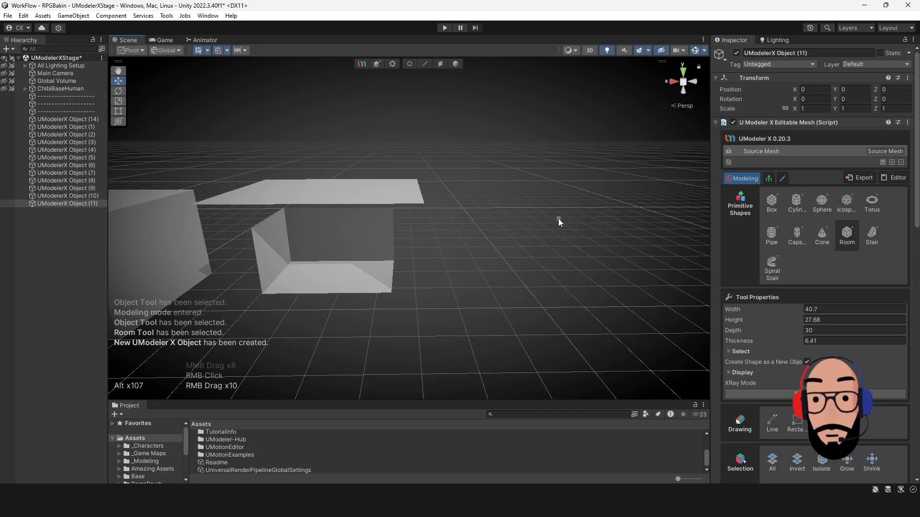
{"action": "left_click", "coordinate": [873, 234]}
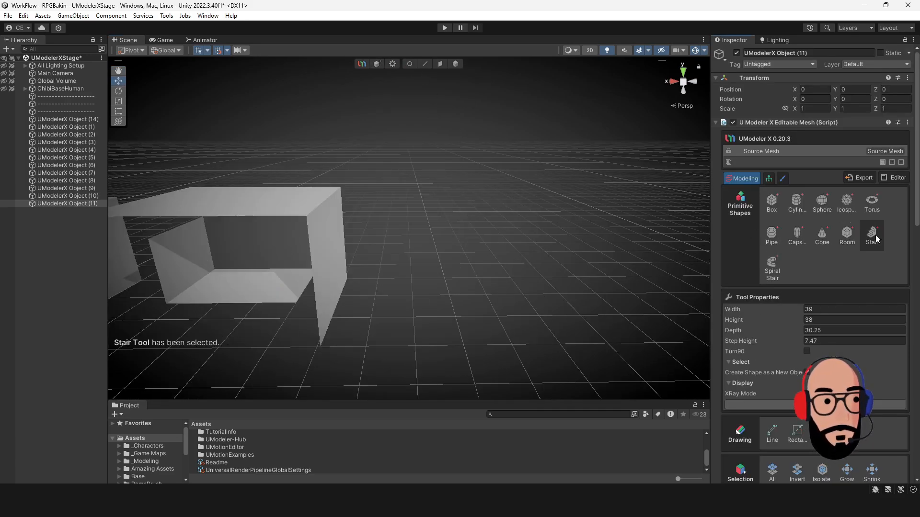
{"action": "middle_click_drag", "start_coordinate": [499, 274], "coordinate": [435, 261], "text": "alt"}
{"action": "right_click_drag", "start_coordinate": [435, 261], "coordinate": [433, 251], "text": "alt"}
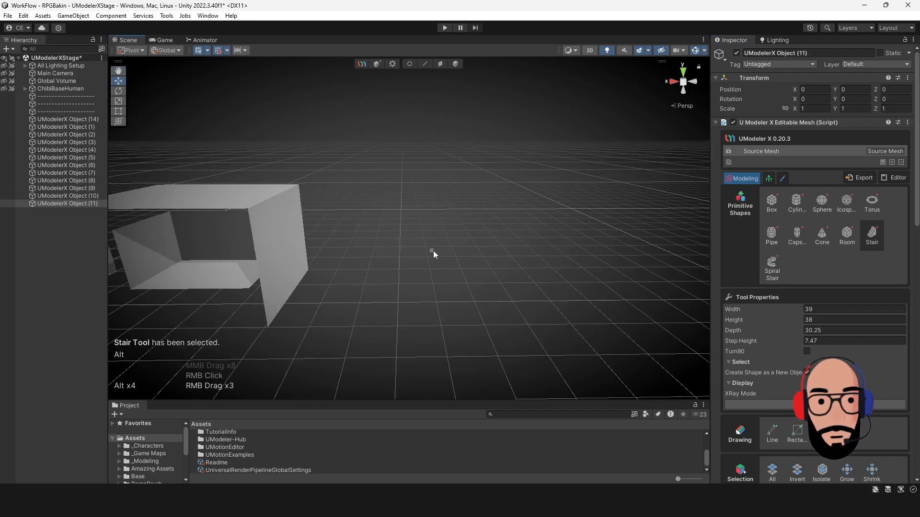
{"action": "left_click_drag", "start_coordinate": [433, 251], "coordinate": [435, 275], "text": "alt"}
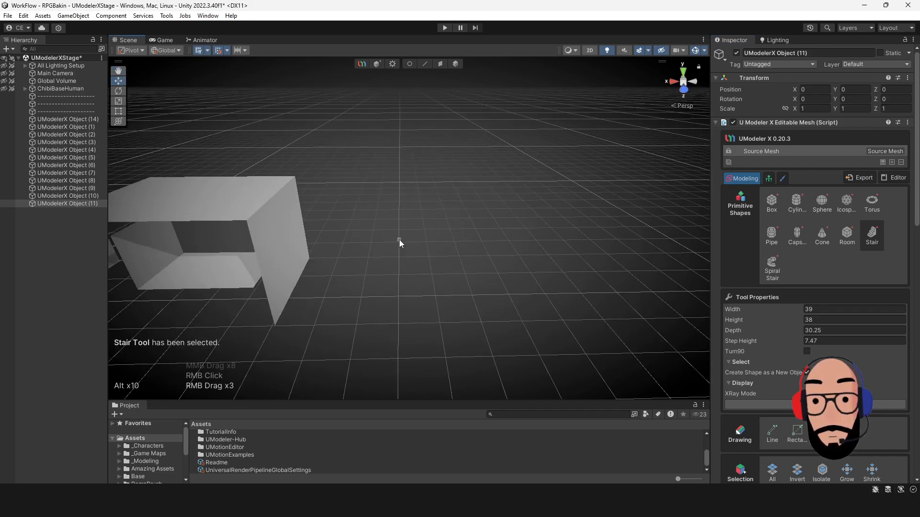
{"action": "left_click_drag", "start_coordinate": [399, 241], "coordinate": [461, 320]}
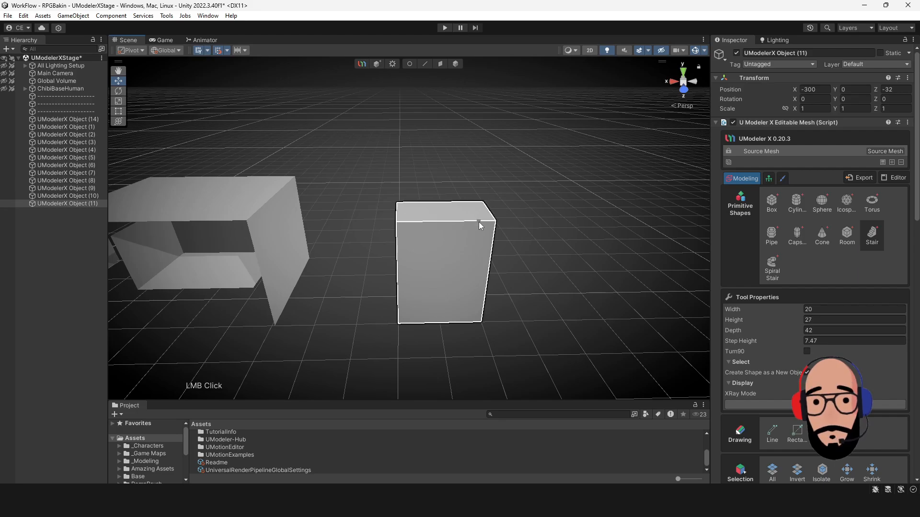
{"action": "left_click", "coordinate": [545, 277]}
- Toggle Turn90 on and off repeatedly to compare the stair's step directions, leaving it off
{"action": "left_click_drag", "start_coordinate": [544, 277], "coordinate": [467, 252], "text": "alt"}
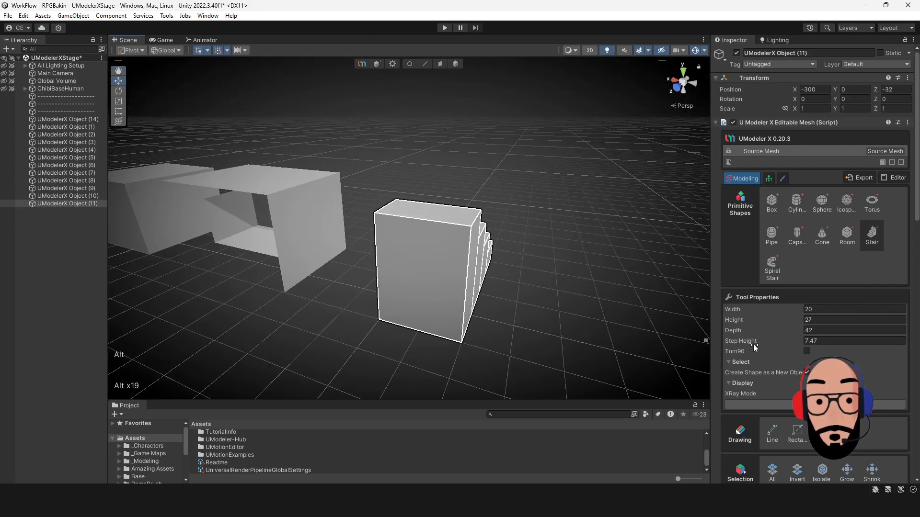
{"action": "left_click", "coordinate": [808, 352]}
{"action": "left_click", "coordinate": [807, 351]}
{"action": "left_click", "coordinate": [807, 352]}
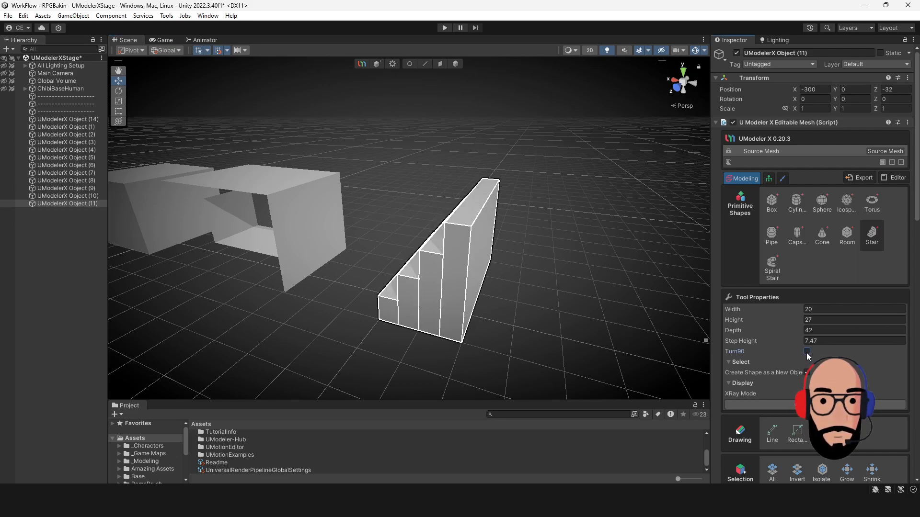
{"action": "left_click", "coordinate": [807, 352]}
{"action": "left_click", "coordinate": [807, 352]}
{"action": "left_click", "coordinate": [807, 352]}
{"action": "left_click", "coordinate": [806, 352]}
{"action": "left_click_drag", "start_coordinate": [472, 305], "coordinate": [620, 290], "text": "alt"}
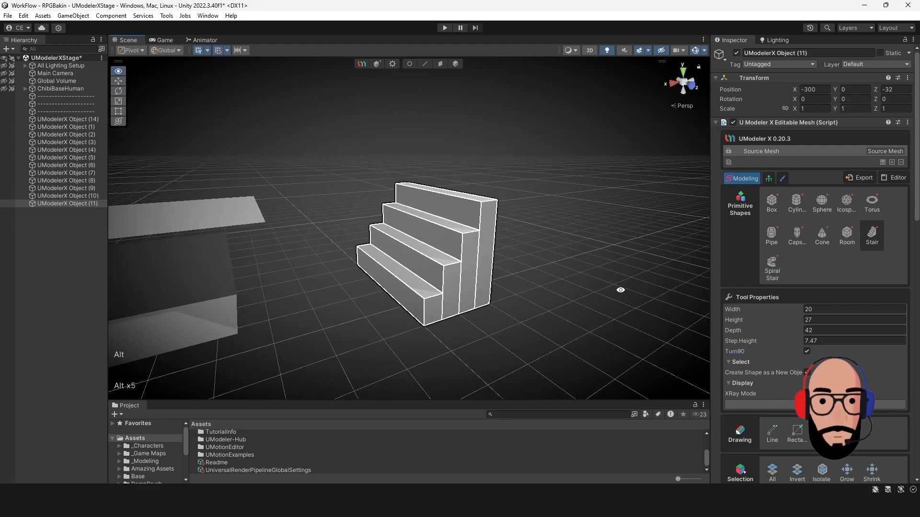
{"action": "left_click", "coordinate": [807, 352]}
{"action": "left_click_drag", "start_coordinate": [567, 244], "coordinate": [482, 270], "text": "alt"}
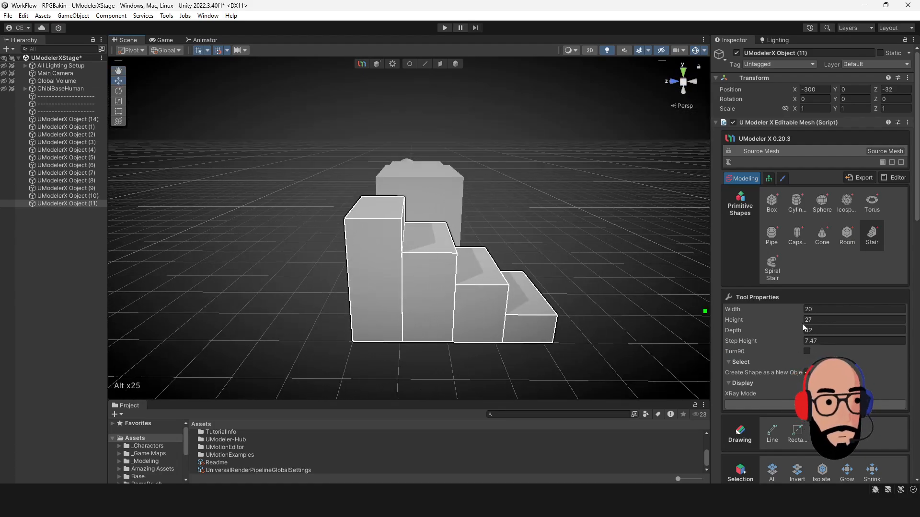
- Set the stair's height to 40.1 and its step height to 8
{"action": "left_click_drag", "start_coordinate": [797, 319], "coordinate": [794, 345]}
{"action": "right_click_drag", "start_coordinate": [519, 318], "coordinate": [441, 264], "text": "alt"}
{"action": "left_click_drag", "start_coordinate": [441, 265], "coordinate": [628, 285], "text": "alt"}
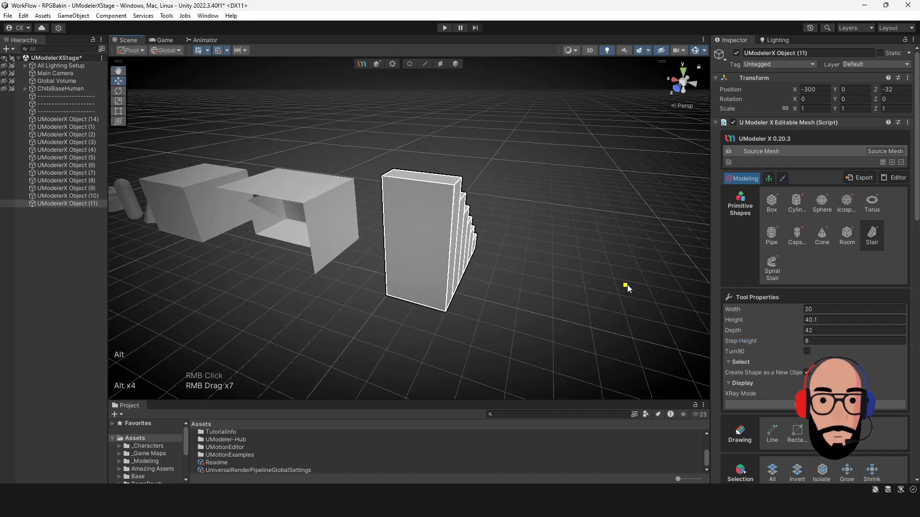
- Switch to object selection, set the stair's Y rotation to 90 and move it to X -342, Z -20
{"action": "left_click", "coordinate": [459, 65]}
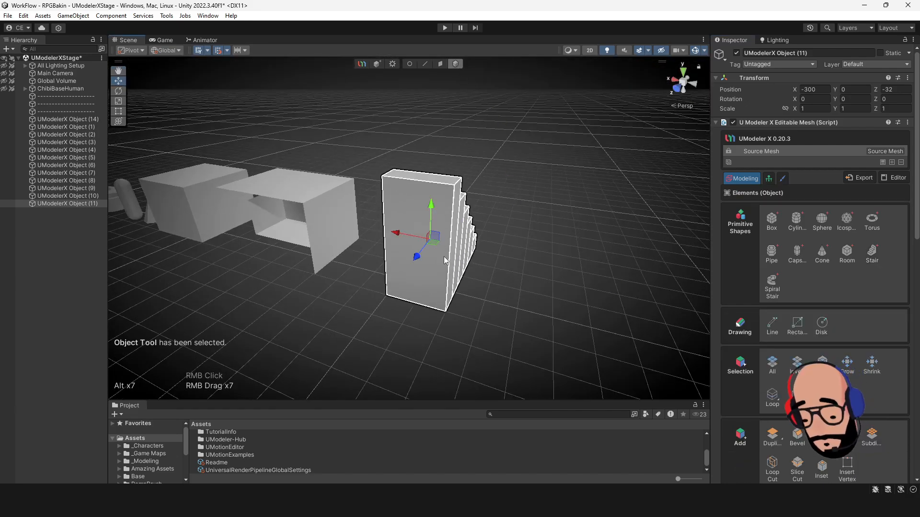
{"action": "key", "text": "e"}
{"action": "left_click_drag", "start_coordinate": [445, 262], "coordinate": [553, 237]}
{"action": "key", "text": "ctrl+z"}
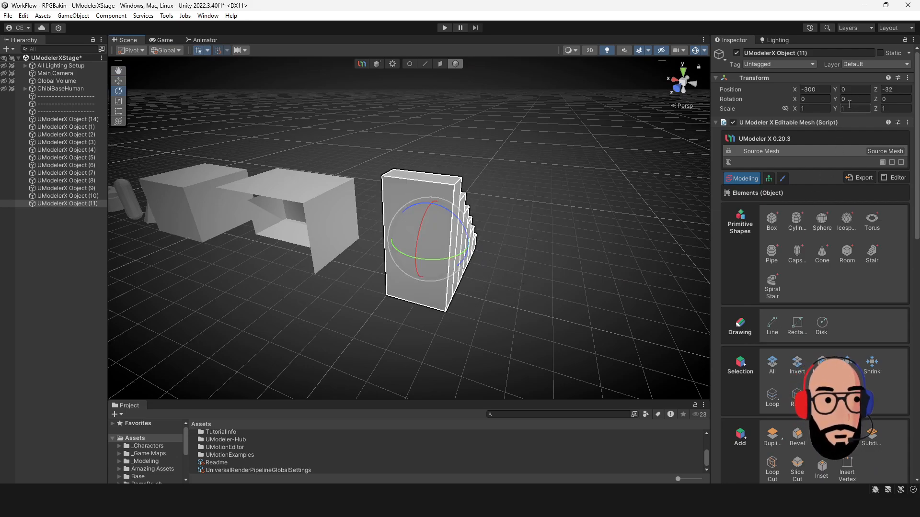
{"action": "type", "text": "90"}
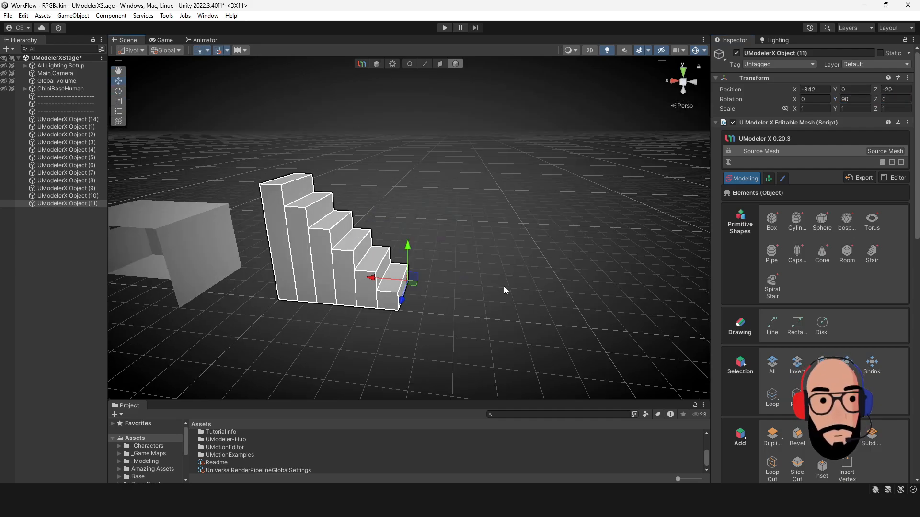
- Leave the straight stair's modeling mode and draw a Spiral Stair as a new UModeler X object beside it, with a radius of about 27
{"action": "left_click", "coordinate": [437, 207]}
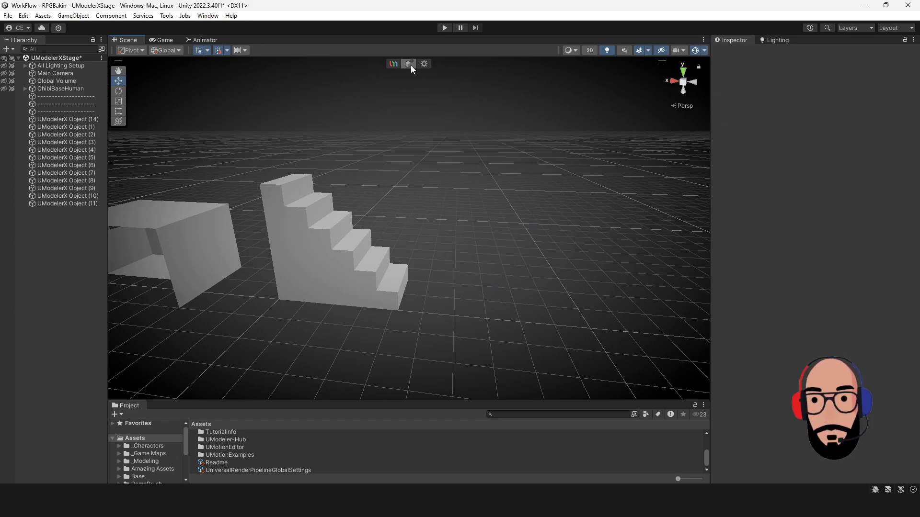
{"action": "left_click", "coordinate": [411, 65]}
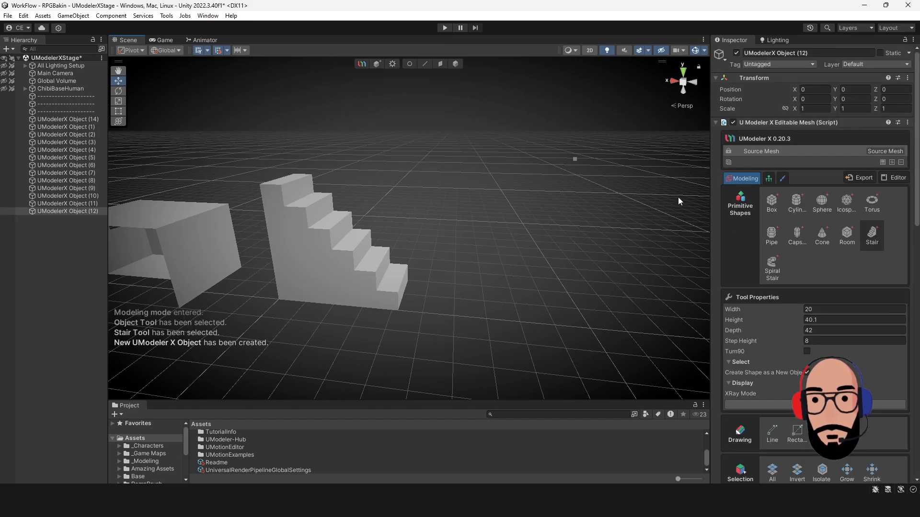
{"action": "left_click", "coordinate": [773, 269]}
{"action": "middle_click_drag", "start_coordinate": [606, 282], "coordinate": [431, 252], "text": "alt"}
{"action": "right_click_drag", "start_coordinate": [431, 252], "coordinate": [431, 271], "text": "alt"}
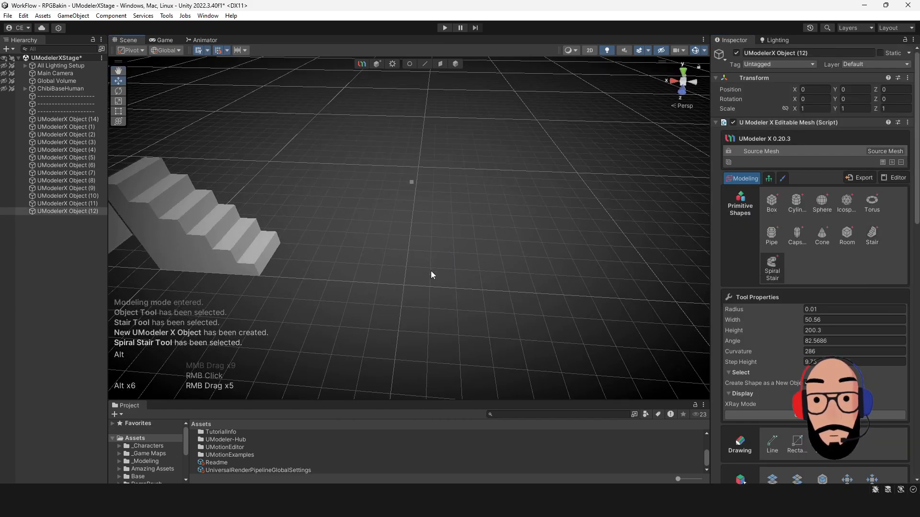
{"action": "middle_click_drag", "start_coordinate": [430, 271], "coordinate": [431, 265]}
{"action": "scroll", "coordinate": [415, 263], "scroll_direction": "up", "scroll_amount": 1, "text": "alt"}
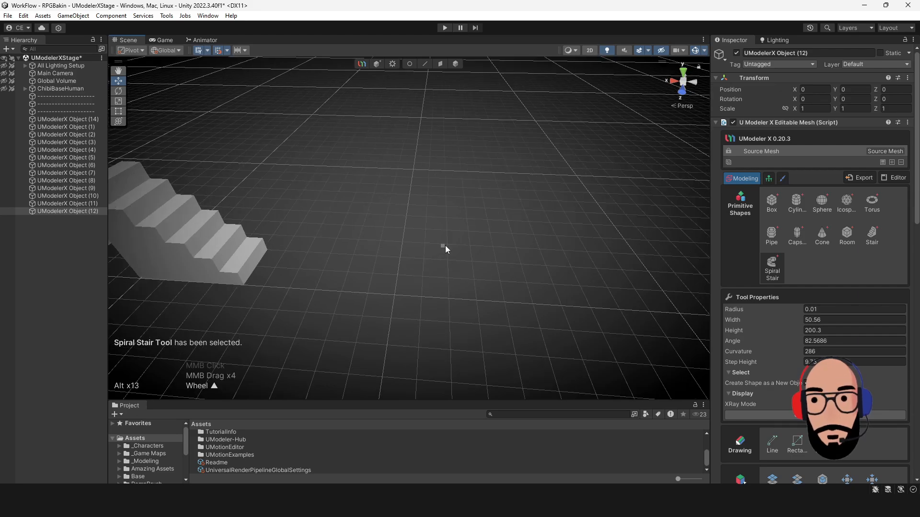
{"action": "left_click_drag", "start_coordinate": [444, 239], "coordinate": [475, 279]}
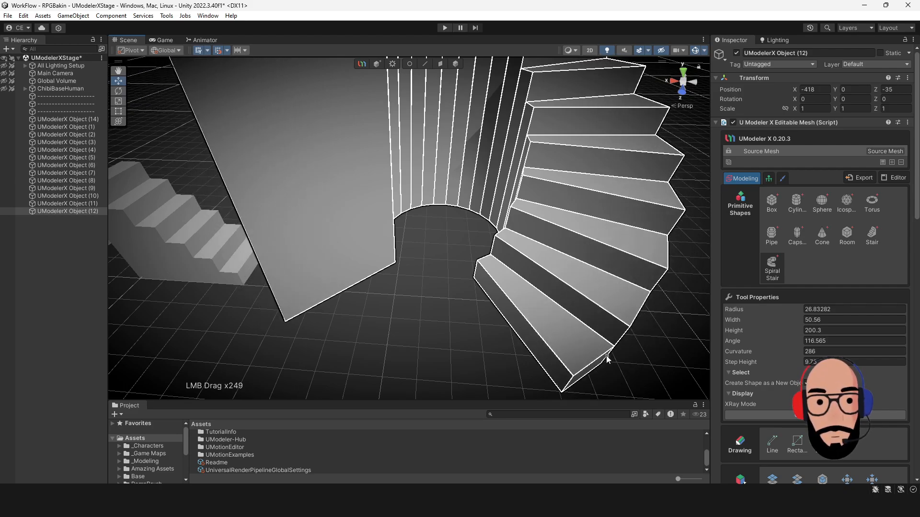
{"action": "left_click", "coordinate": [586, 339]}
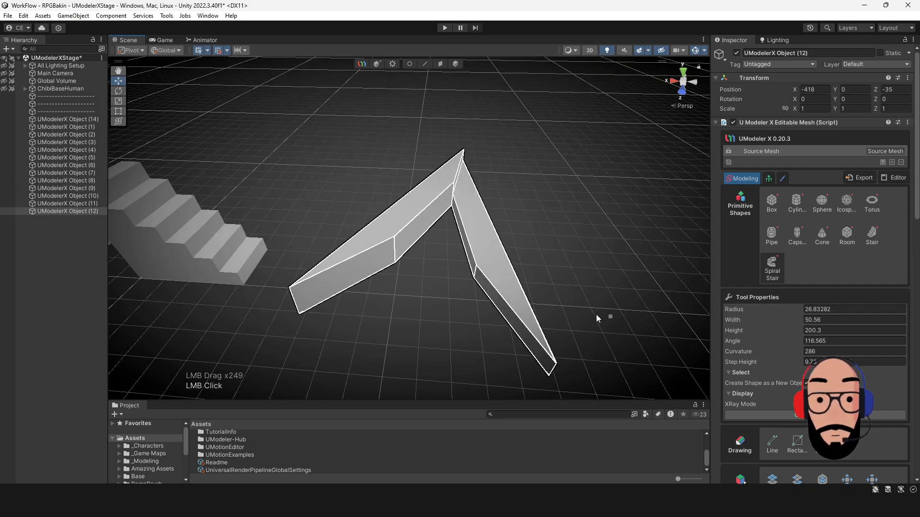
{"action": "scroll", "coordinate": [575, 182], "scroll_direction": "down", "scroll_amount": 5}
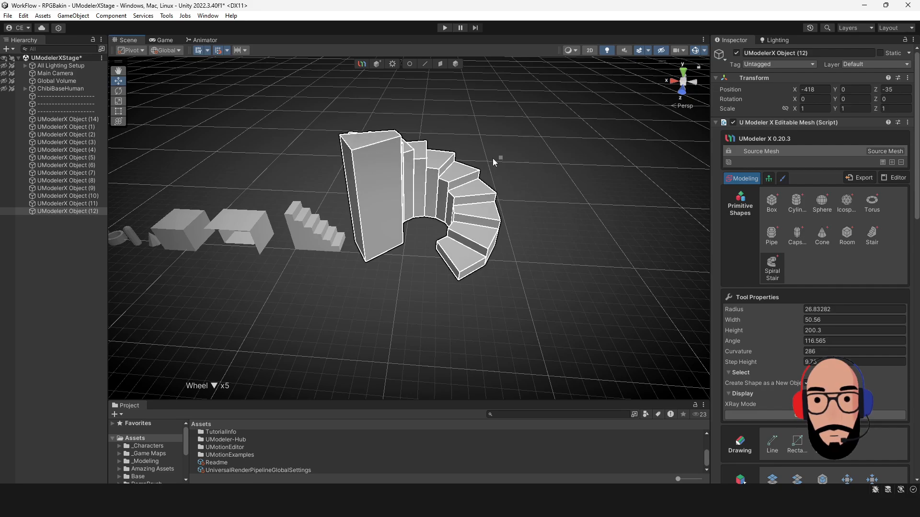
{"action": "left_click", "coordinate": [493, 176]}
- Adjust the spiral stair's step height, curvature and height, and move it to X -417, Z 8 with the object tool
{"action": "middle_click_drag", "start_coordinate": [478, 154], "coordinate": [472, 201]}
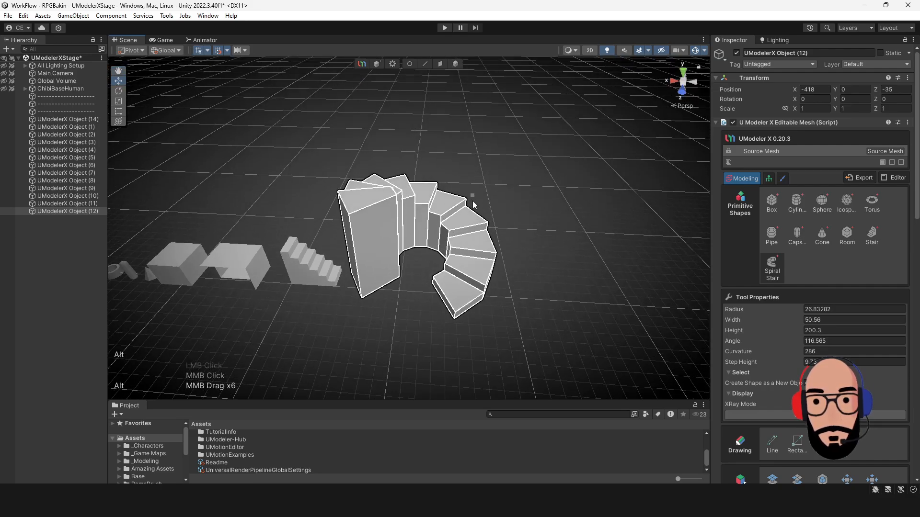
{"action": "scroll", "coordinate": [471, 211], "scroll_direction": "up", "scroll_amount": 2}
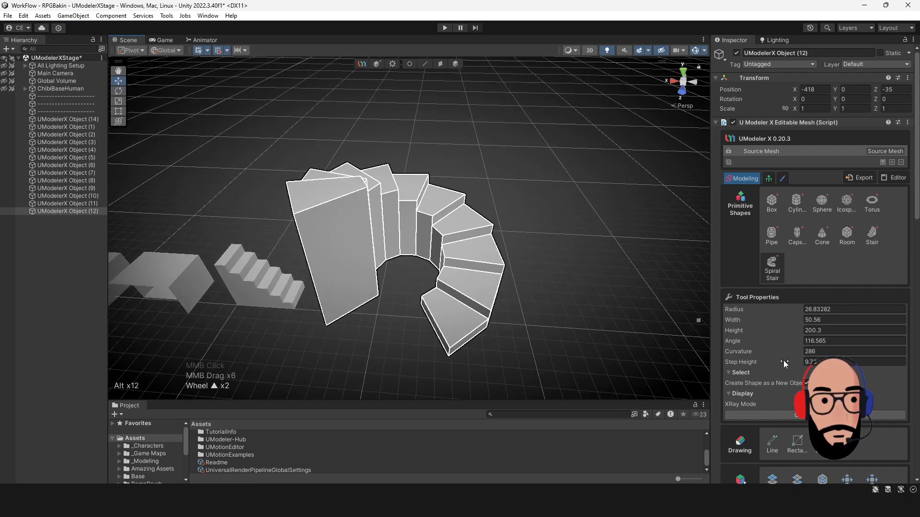
{"action": "left_click_drag", "start_coordinate": [783, 361], "coordinate": [807, 366]}
{"action": "left_click_drag", "start_coordinate": [780, 361], "coordinate": [56, 357]}
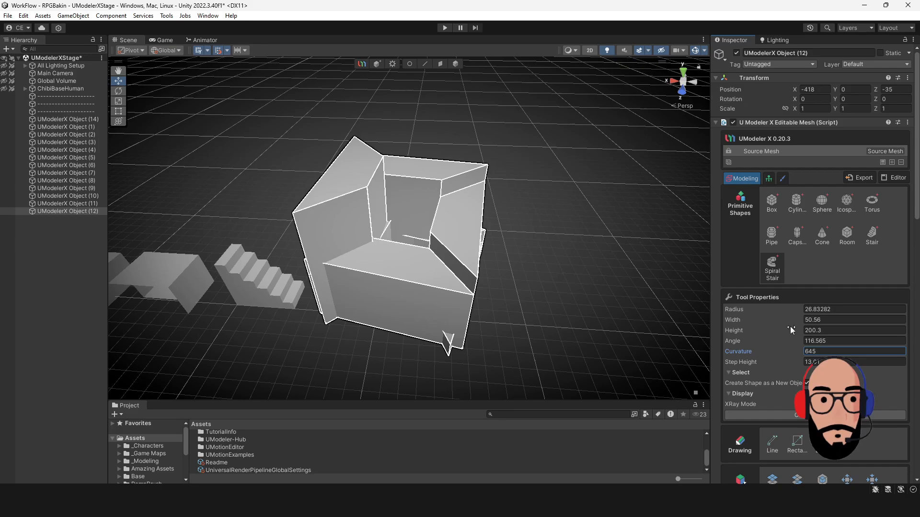
{"action": "left_click_drag", "start_coordinate": [789, 332], "coordinate": [569, 350]}
{"action": "left_click_drag", "start_coordinate": [801, 329], "coordinate": [591, 265]}
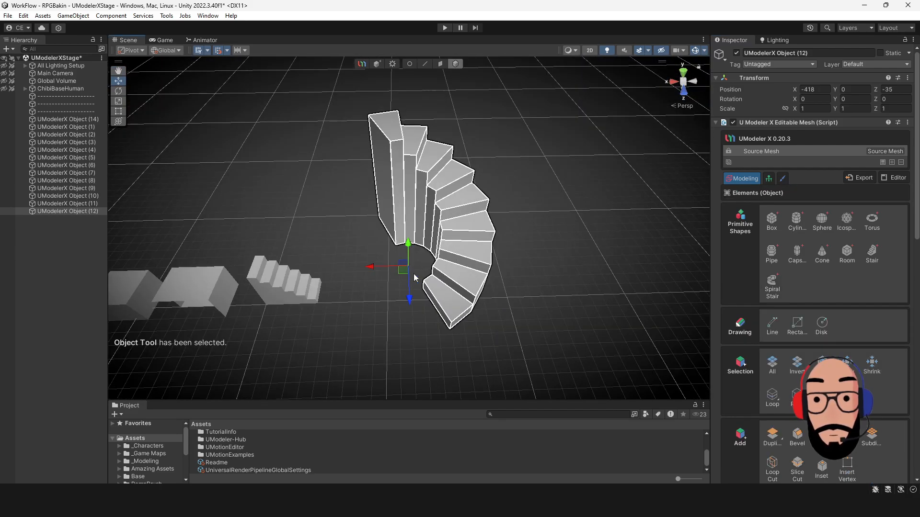
{"action": "left_click_drag", "start_coordinate": [405, 276], "coordinate": [359, 240]}
- Review the row of primitives by selecting the box, cylinder, sphere, icosphere, torus, pipe and capsule in turn
{"action": "right_click_drag", "start_coordinate": [359, 240], "coordinate": [494, 305], "text": "alt"}
{"action": "middle_click_drag", "start_coordinate": [450, 292], "coordinate": [529, 284]}
{"action": "left_click_drag", "start_coordinate": [430, 283], "coordinate": [424, 269], "text": "alt"}
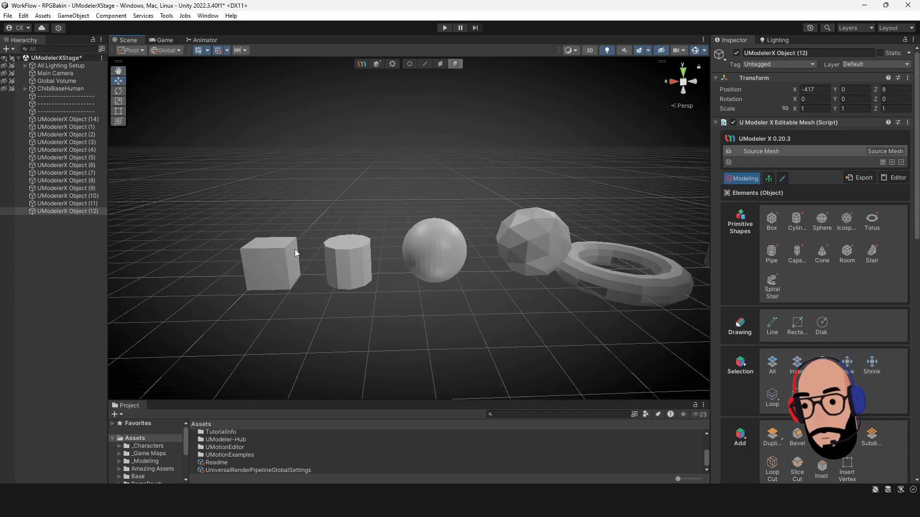
{"action": "left_click", "coordinate": [248, 249]}
{"action": "left_click", "coordinate": [337, 264]}
{"action": "left_click", "coordinate": [416, 255]}
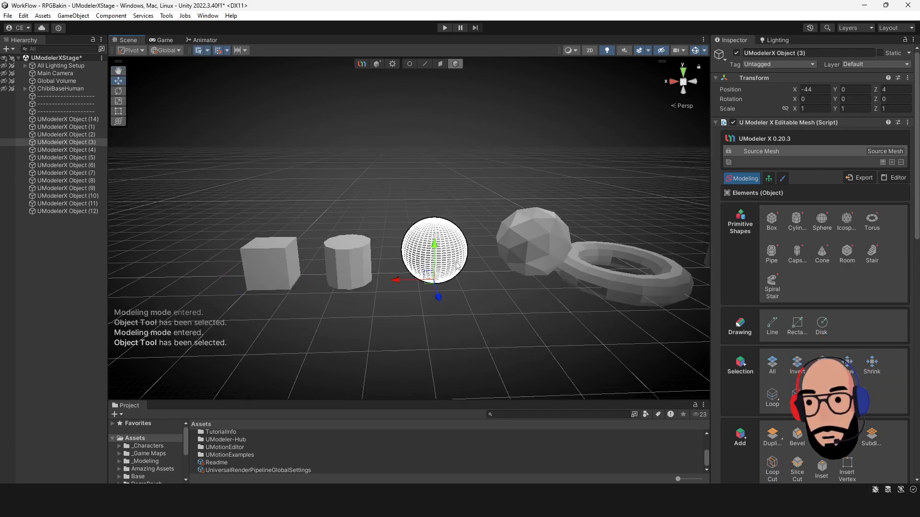
{"action": "left_click", "coordinate": [553, 265]}
{"action": "middle_click_drag", "start_coordinate": [664, 263], "coordinate": [440, 267]}
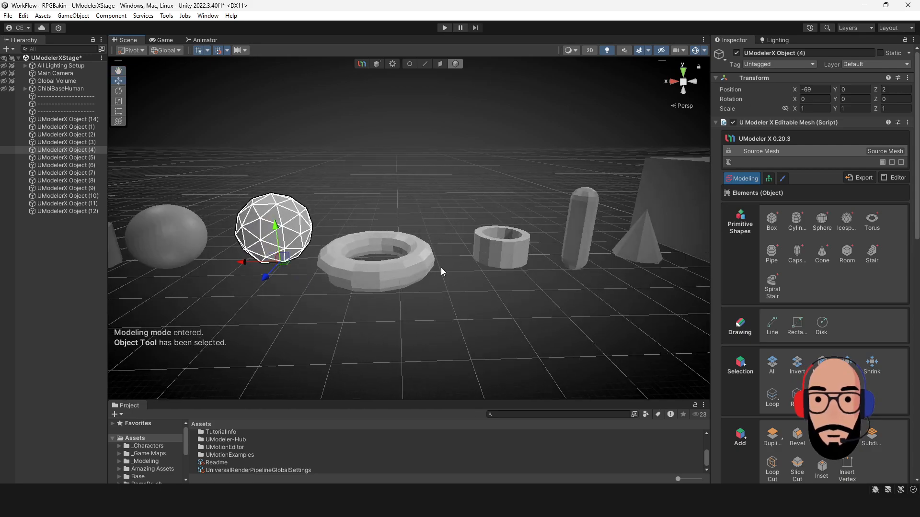
{"action": "left_click", "coordinate": [415, 270]}
{"action": "left_click", "coordinate": [513, 257]}
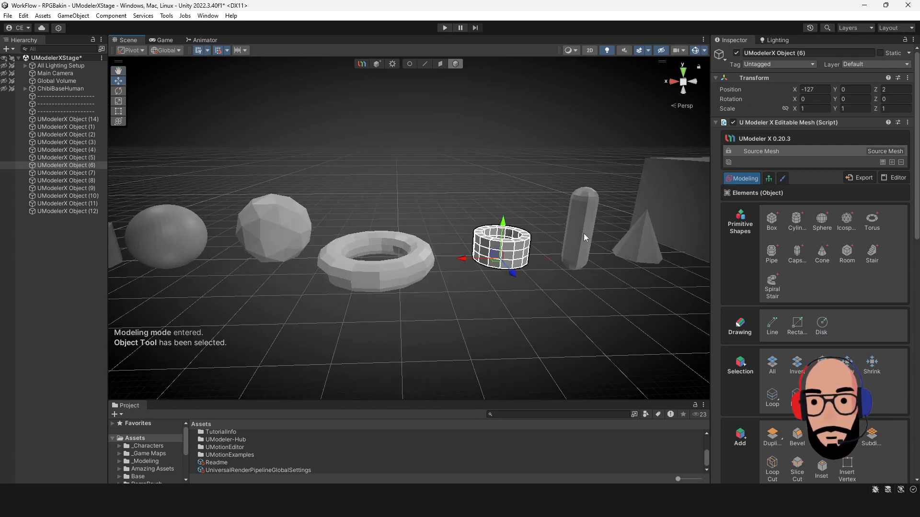
{"action": "left_click", "coordinate": [583, 234]}
- Continue reviewing the row by selecting the cone, the large block beside it and the straight stair in turn
{"action": "middle_click_drag", "start_coordinate": [584, 234], "coordinate": [482, 281]}
{"action": "left_click", "coordinate": [436, 288]}
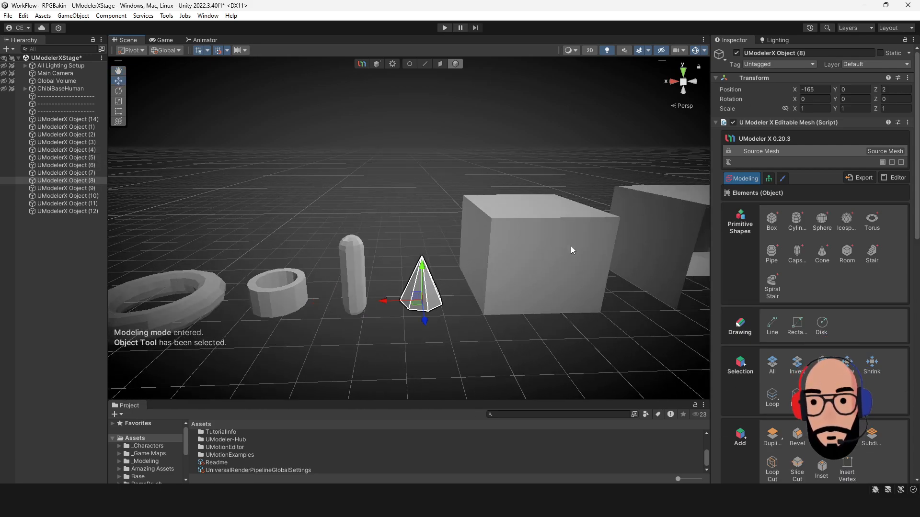
{"action": "left_click", "coordinate": [570, 246]}
{"action": "middle_click_drag", "start_coordinate": [616, 261], "coordinate": [488, 269]}
{"action": "middle_click_drag", "start_coordinate": [570, 240], "coordinate": [424, 258]}
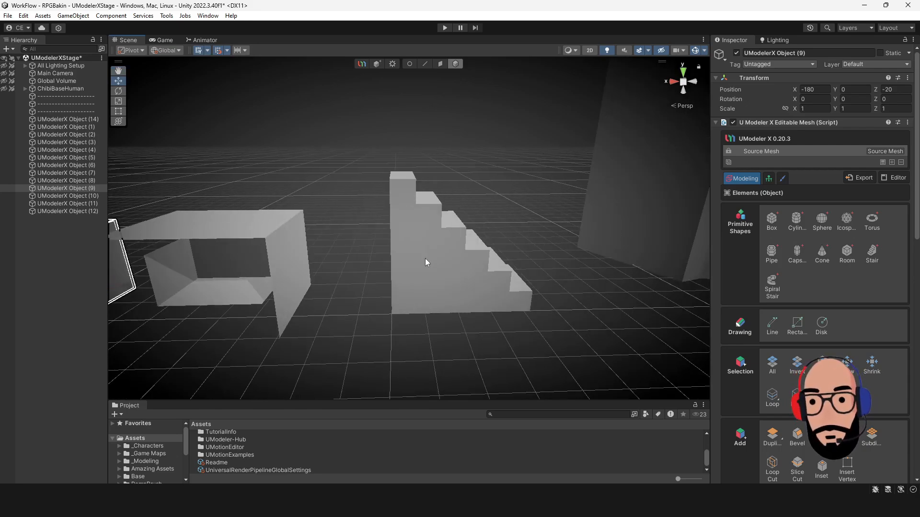
{"action": "left_click", "coordinate": [433, 261]}
{"action": "middle_click_drag", "start_coordinate": [493, 331], "coordinate": [411, 282]}
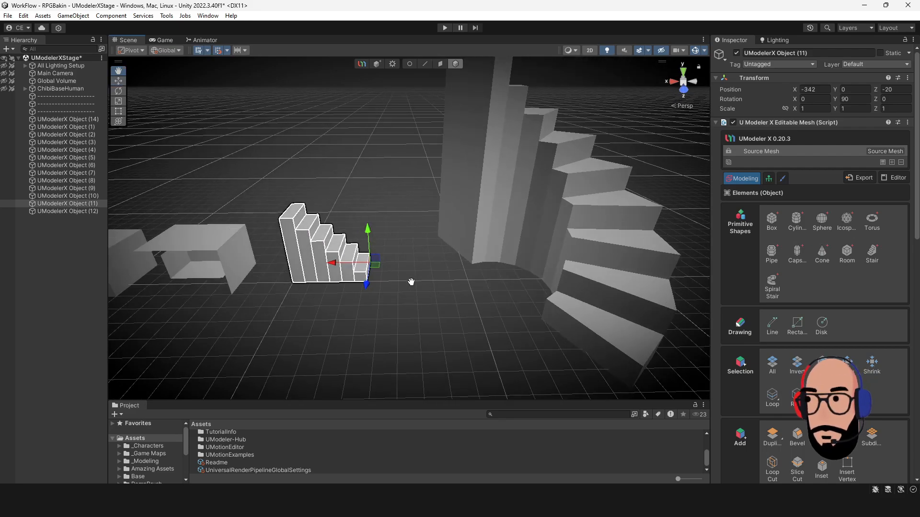